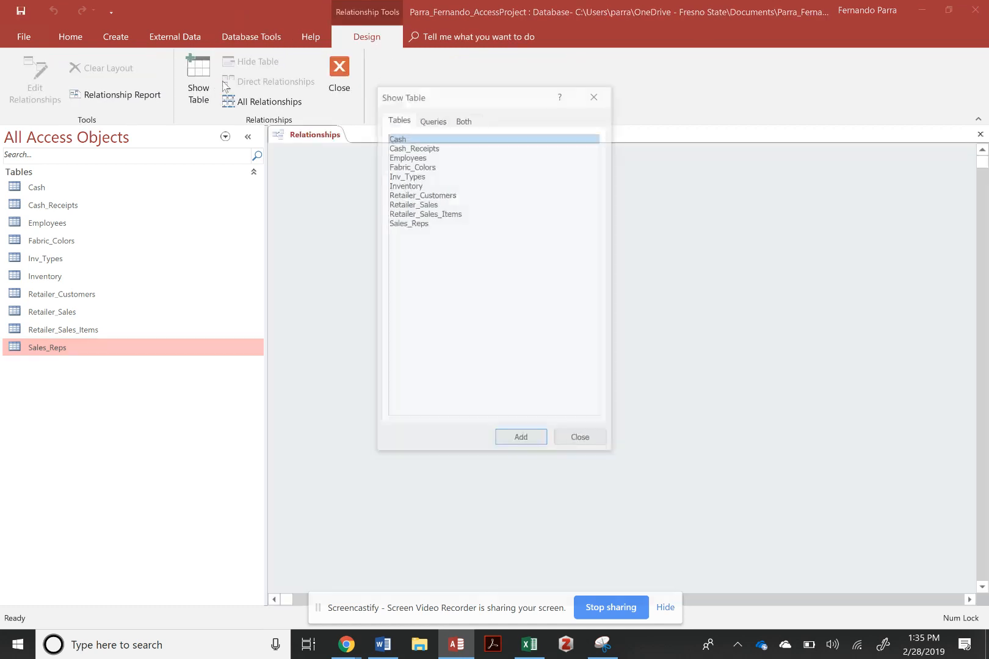
Add all the listed tables, from Cash through Sales_Reps, to the relationships layout and close the table picker.
left_click(453, 224, "shift")
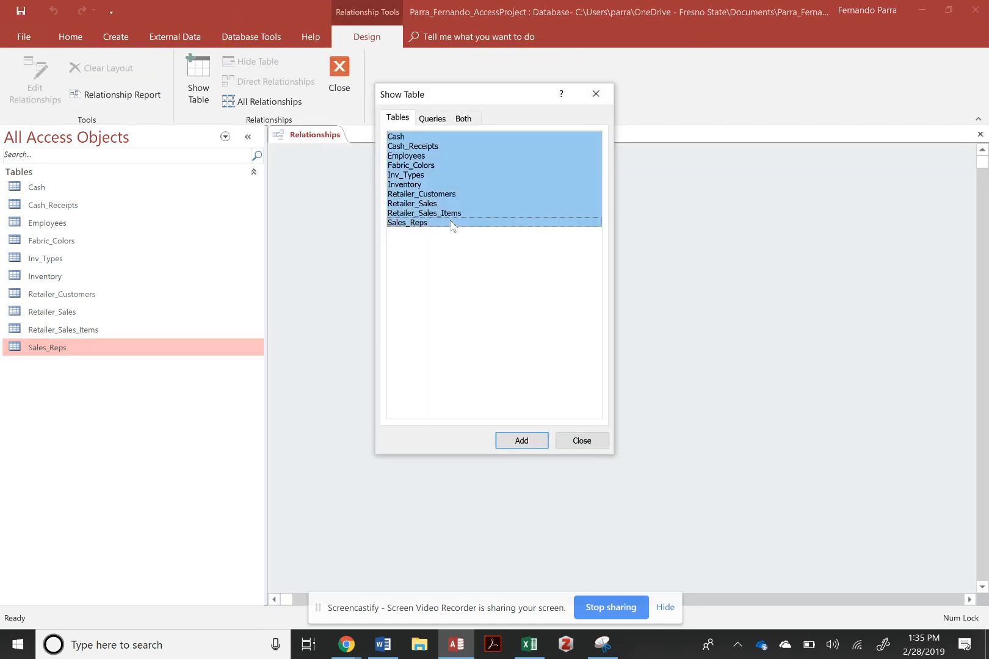
left_click(521, 440)
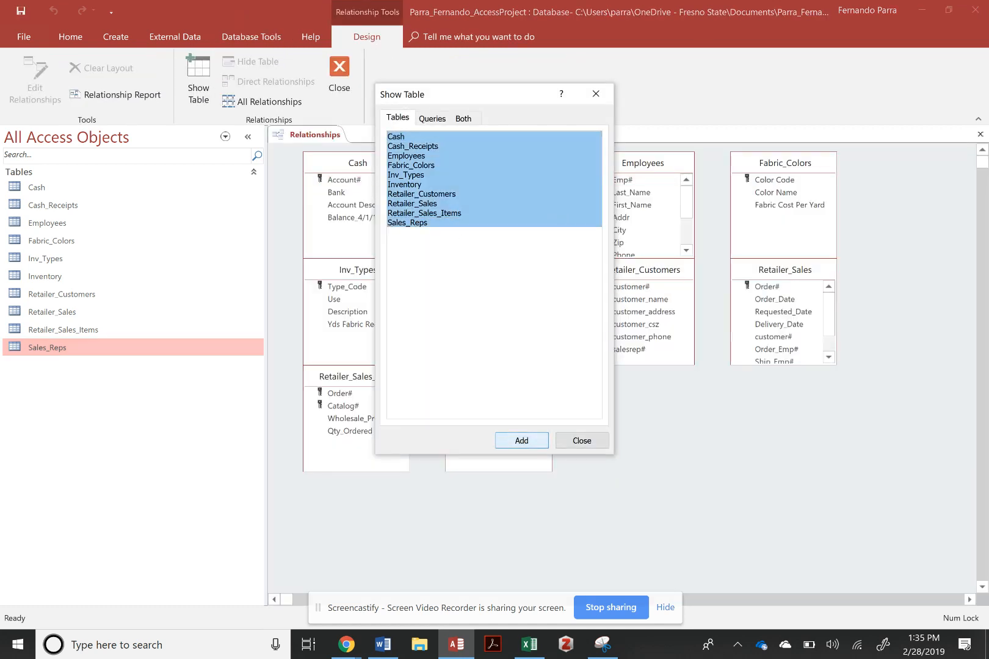
left_click(581, 440)
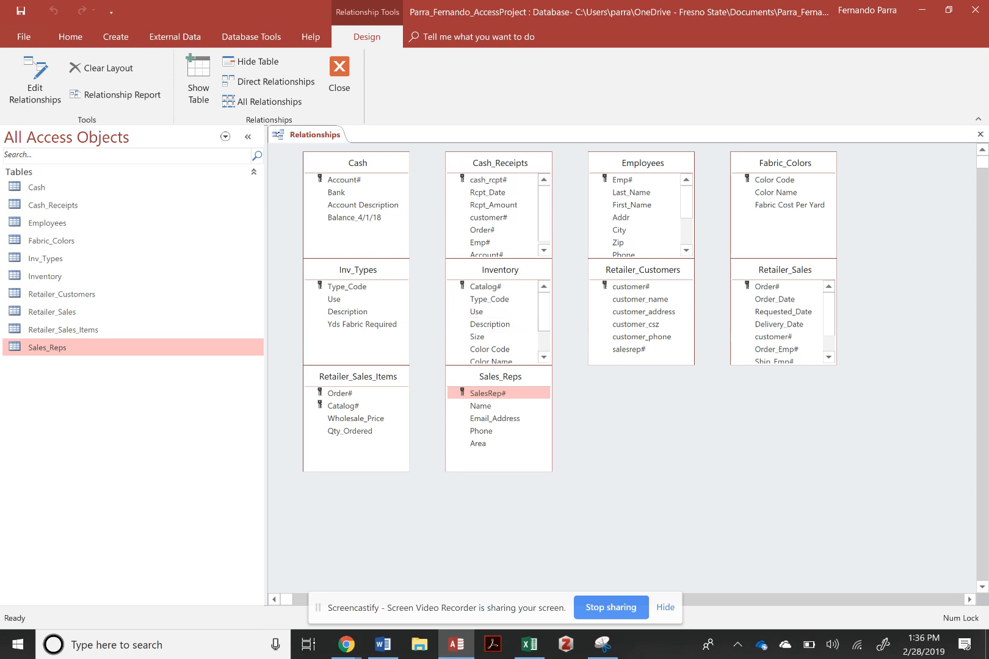
Move the Cash table below all the others and arrange Fabric_Colors and Inv_Types side by side above Inventory.
left_click_drag(361, 162, 377, 514)
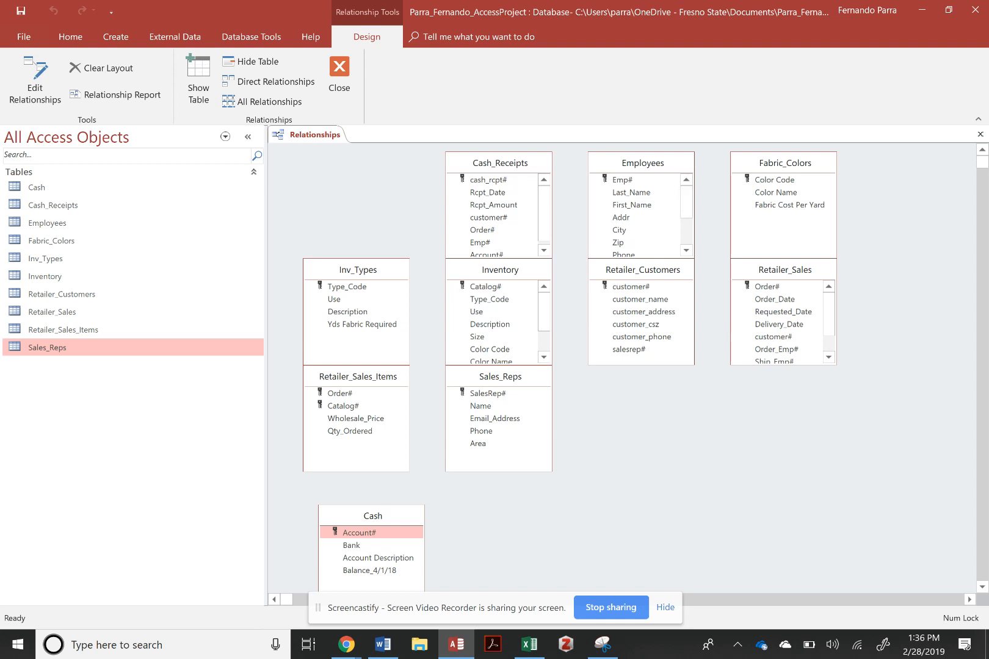
left_click_drag(499, 270, 420, 257)
left_click_drag(356, 275, 454, 161)
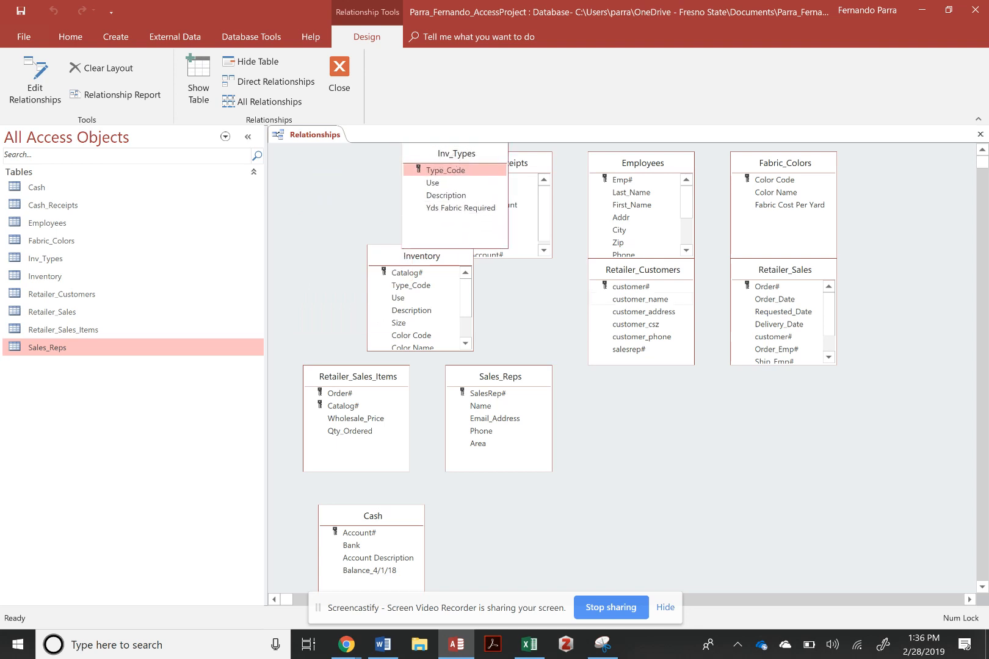
left_click_drag(785, 163, 343, 155)
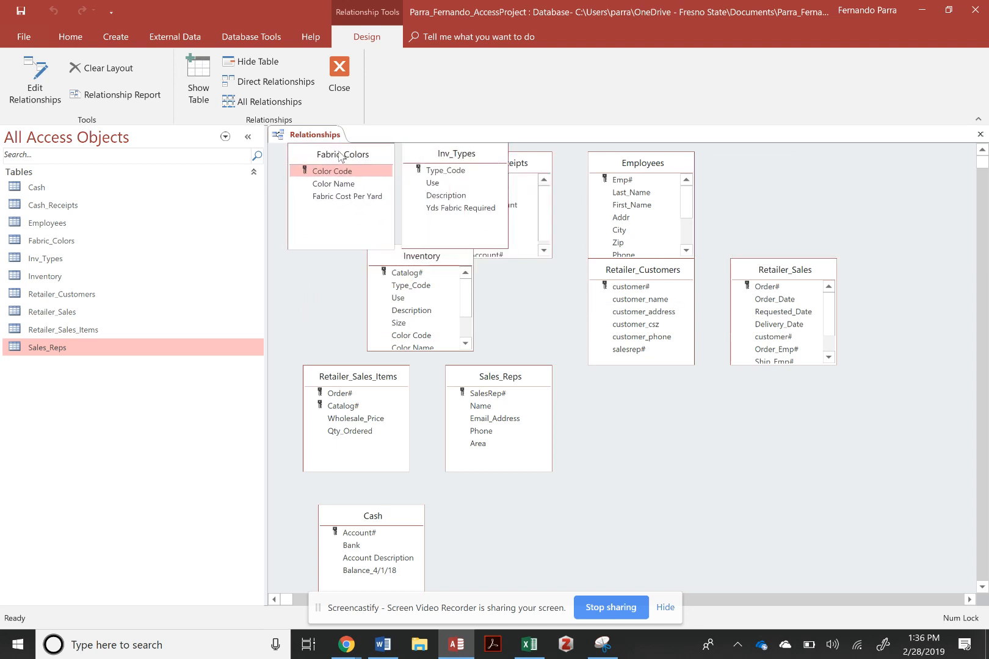
Stack Employees, Retailer_Customers and Sales_Reps in an outer column opposite the inventory tables, and place Retailer_Sales inside that column.
left_click_drag(642, 163, 845, 163)
left_click_drag(785, 270, 641, 412)
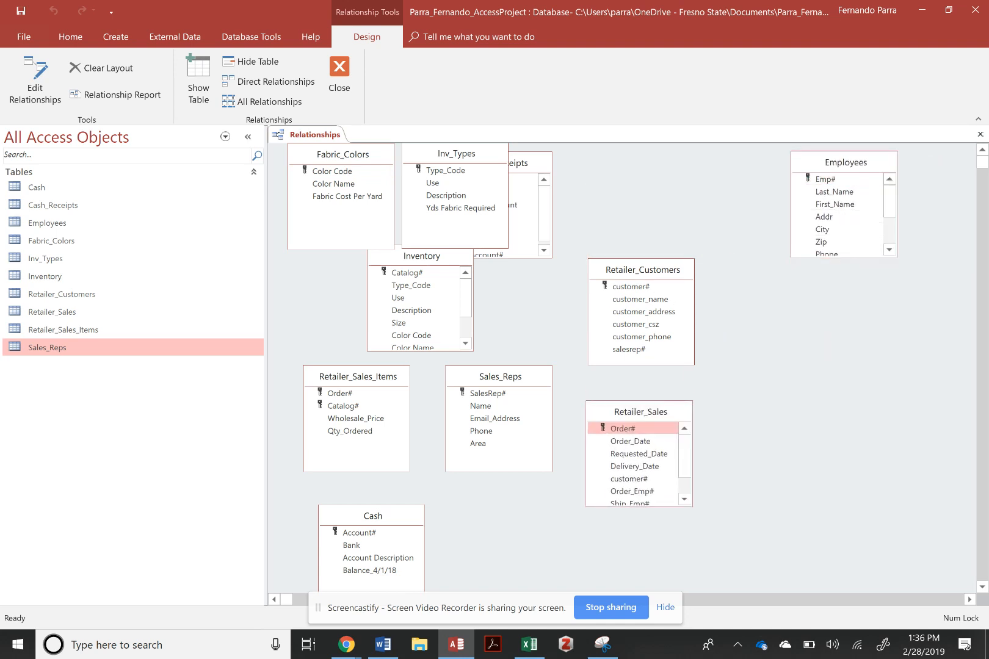
left_click_drag(643, 269, 838, 384)
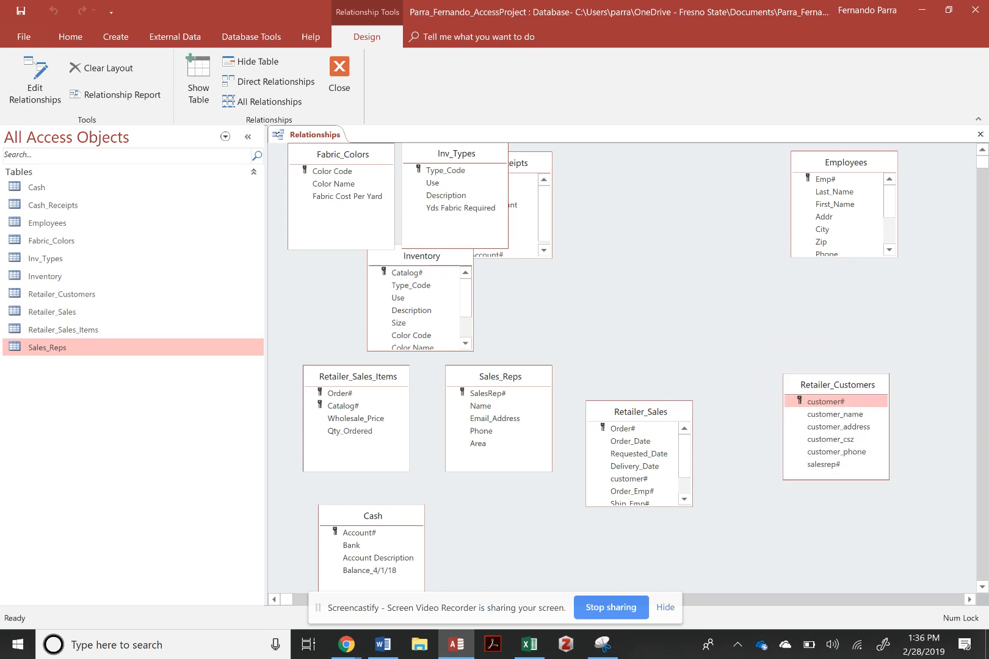
left_click_drag(499, 376, 842, 504)
Place Cash_Receipts below Retailer_Sales, level with Cash, and space Inv_Types clear of Fabric_Colors.
left_click_drag(640, 412, 630, 381)
left_click_drag(522, 179, 696, 217)
left_click_drag(464, 161, 518, 164)
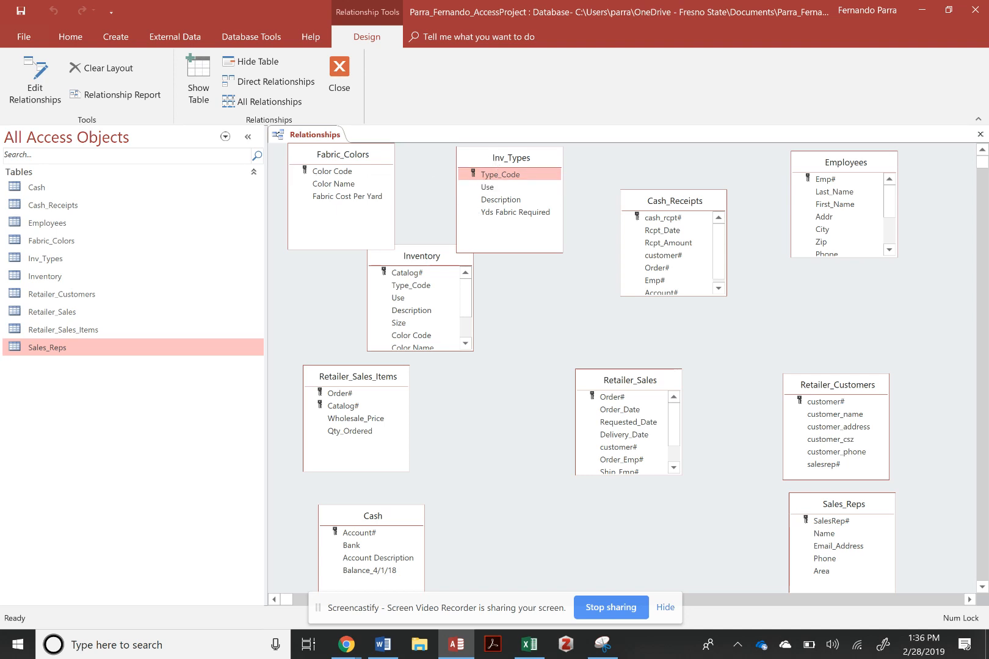
left_click_drag(511, 157, 496, 153)
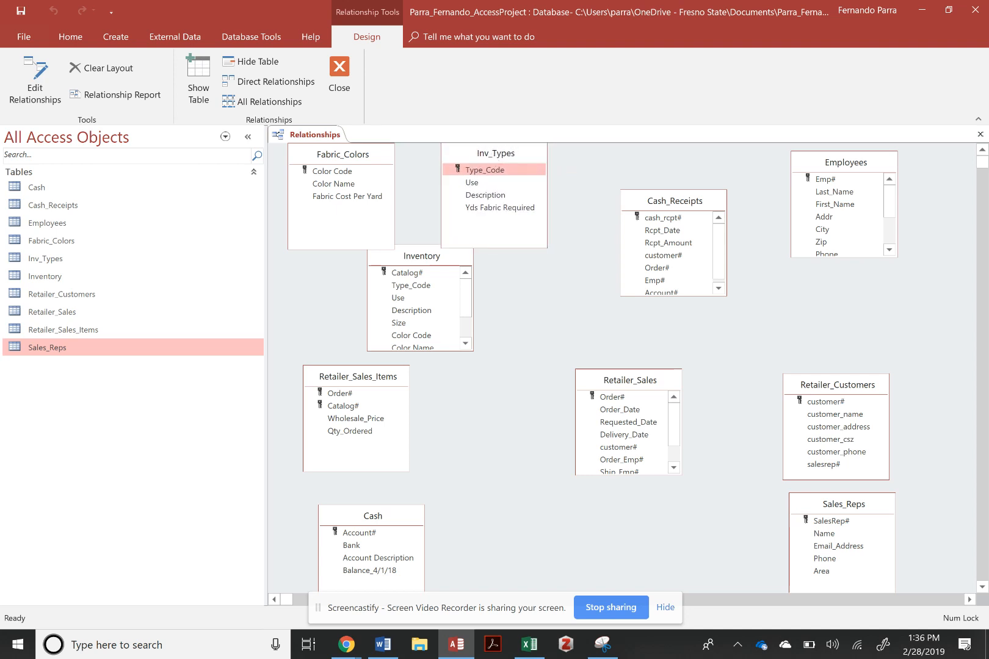
left_click_drag(674, 201, 616, 507)
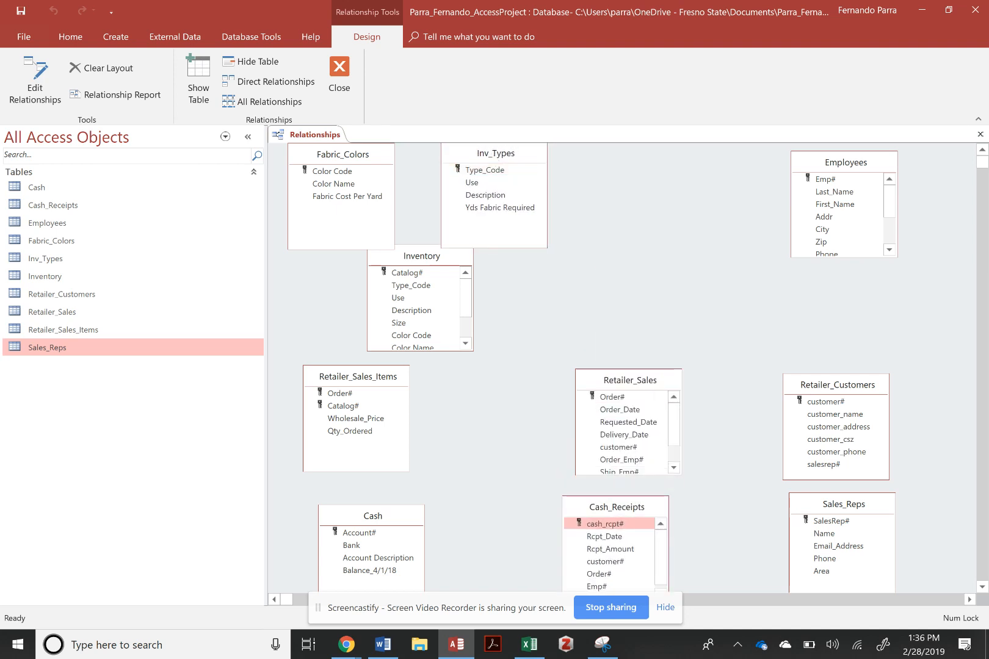
Arrange Inventory, Retailer_Sales_Items and Retailer_Sales across the middle of the layout, between the type tables and the cash tables.
left_click_drag(424, 274, 433, 293)
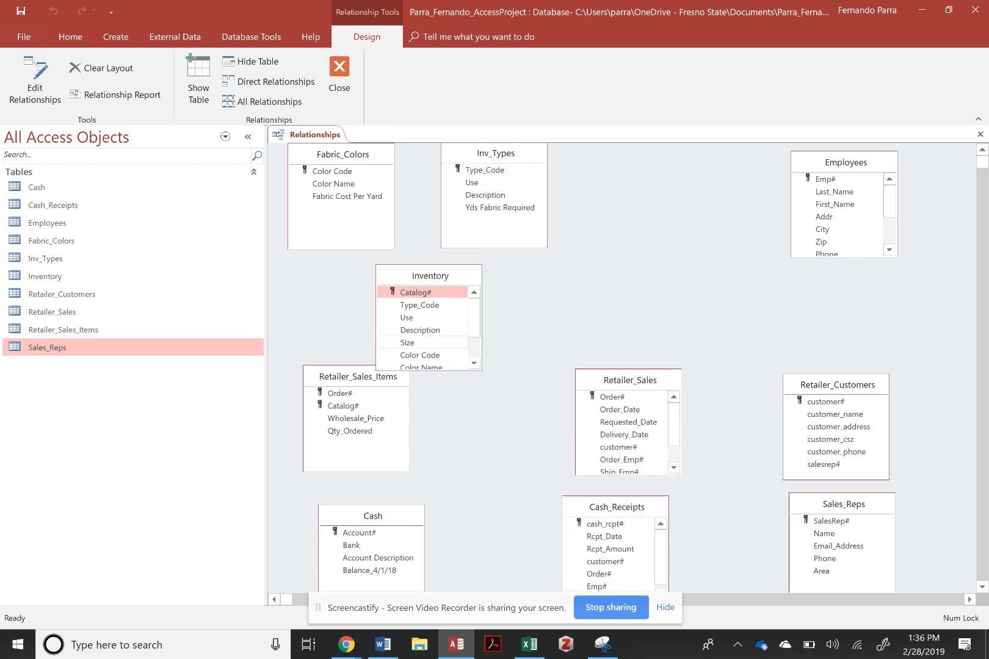
left_click_drag(357, 376, 583, 264)
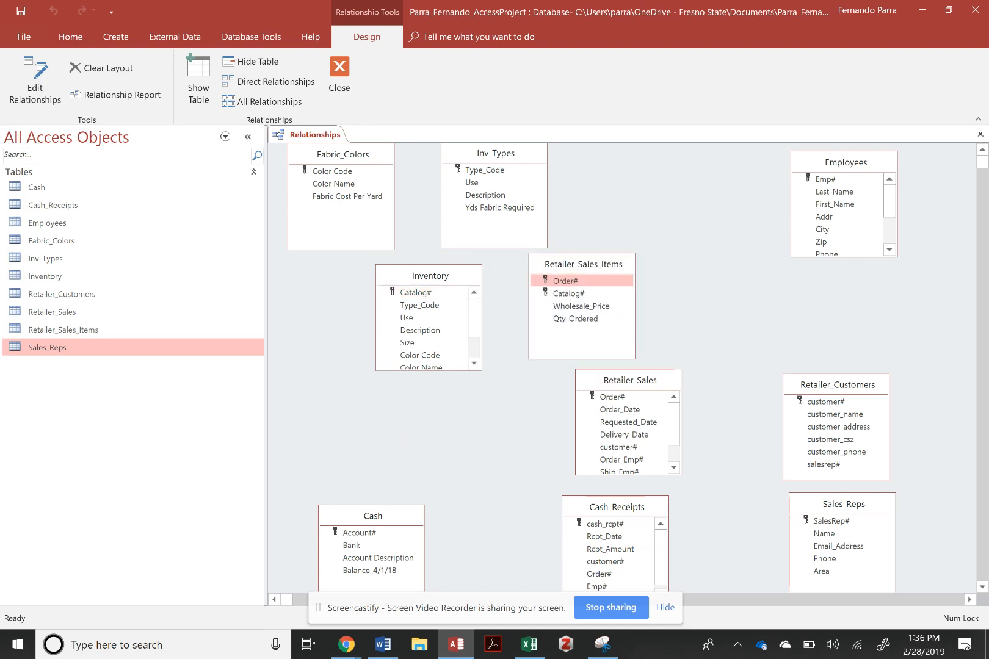
left_click(439, 282)
left_click_drag(439, 282, 387, 321)
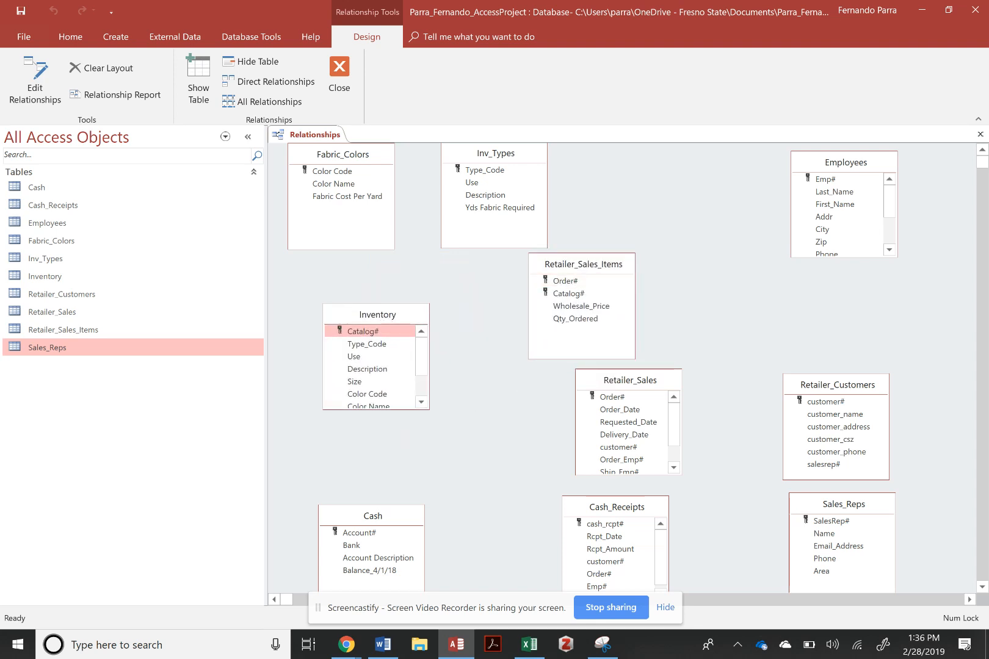
left_click_drag(580, 269, 518, 321)
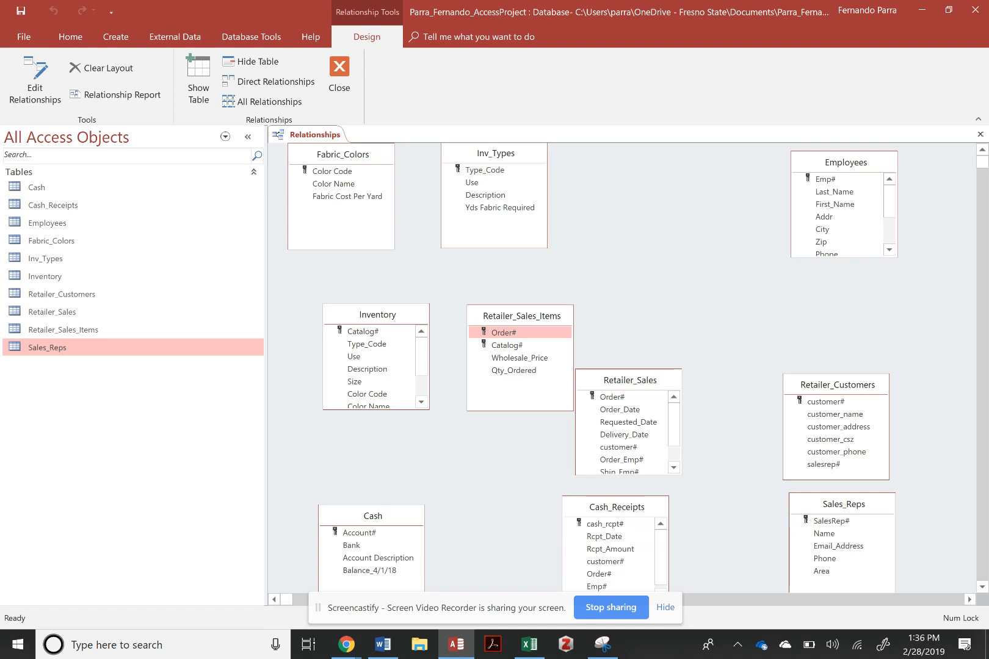
left_click_drag(630, 379, 668, 359)
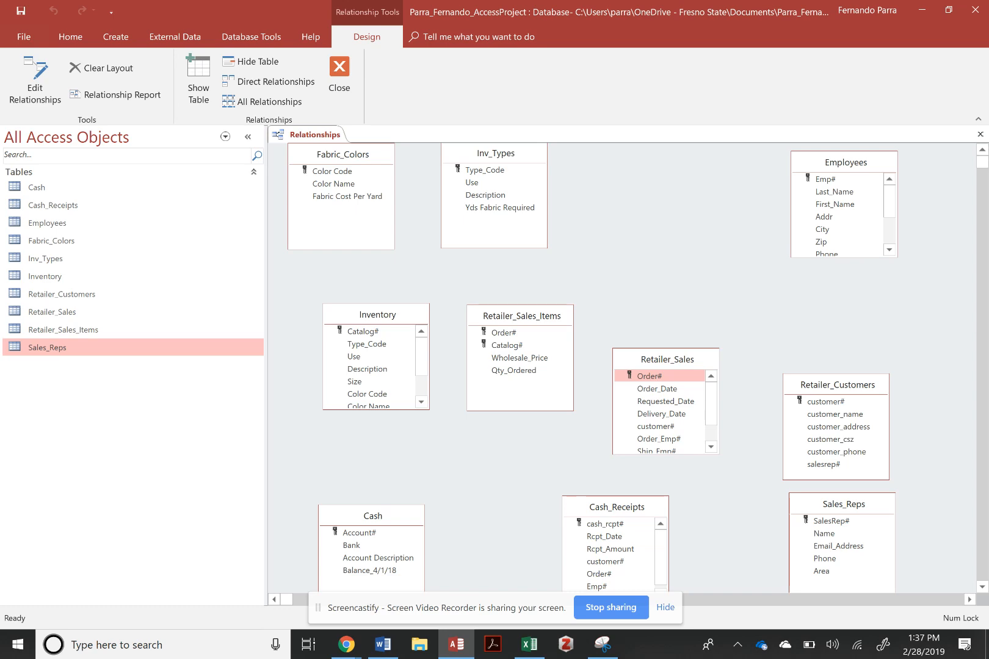
Switch to Snipping Tool to examine the lettered data model diagram, and return to Access.
key("alt+Tab")
key("alt+Tab")
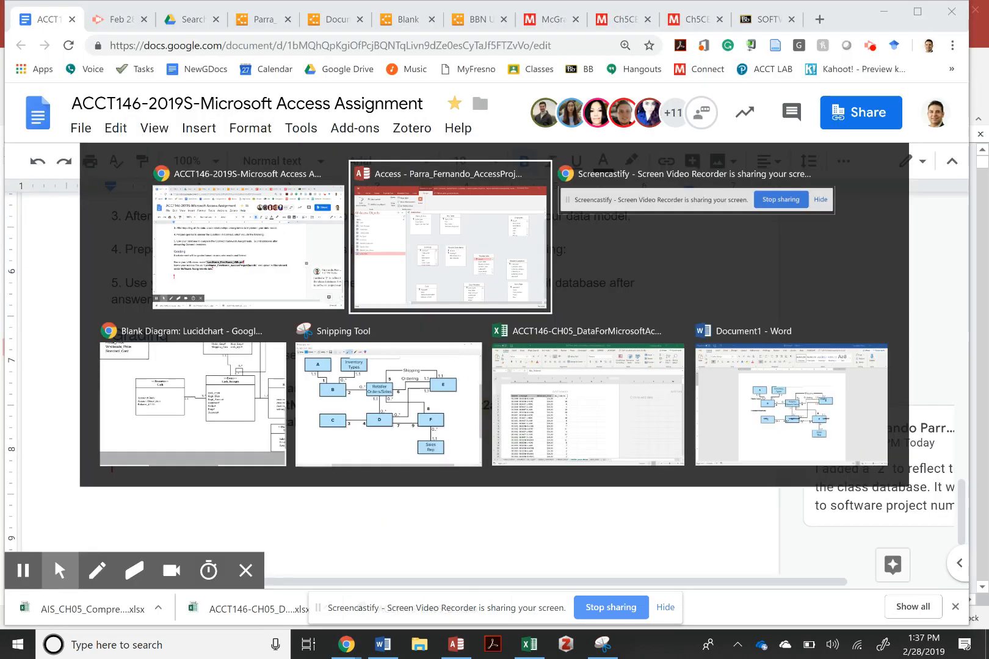
key("alt+Tab")
key("alt+Tab")
key("alt+Tab")
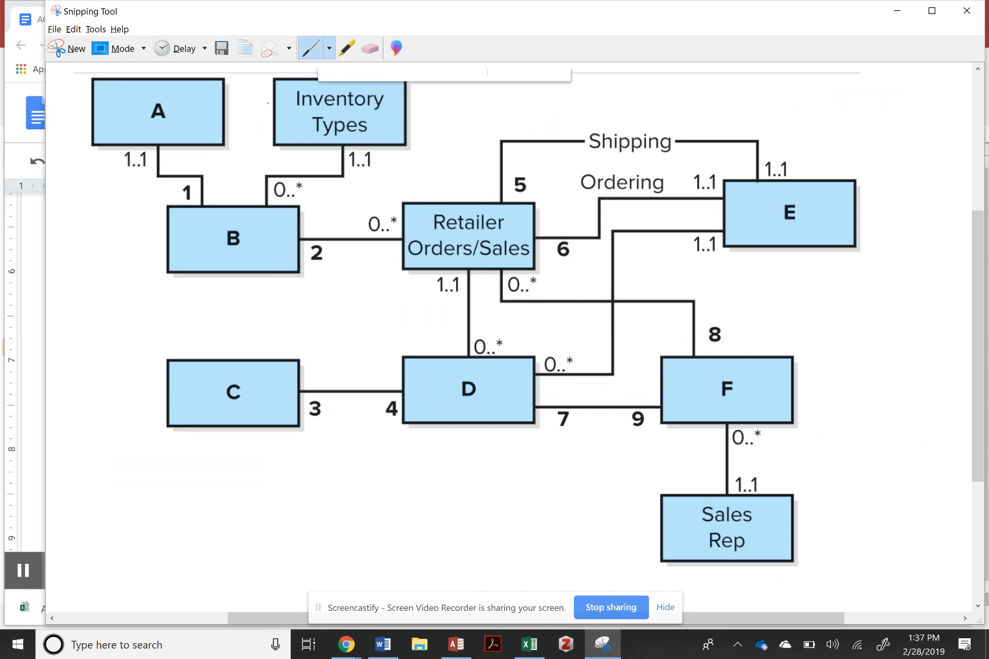
key("alt+Tab")
key("alt+Tab")
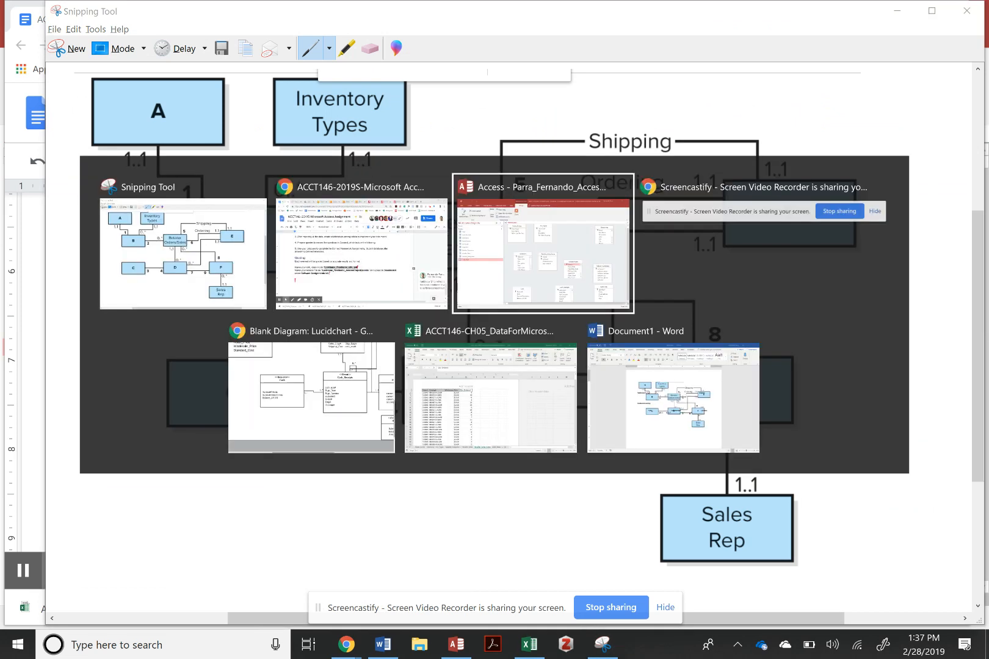
Switch to the Lucidchart diagram and examine how Fabric Colors and Inventory Types connect to Finished Inventory.
key("alt+Tab")
key("alt+Tab")
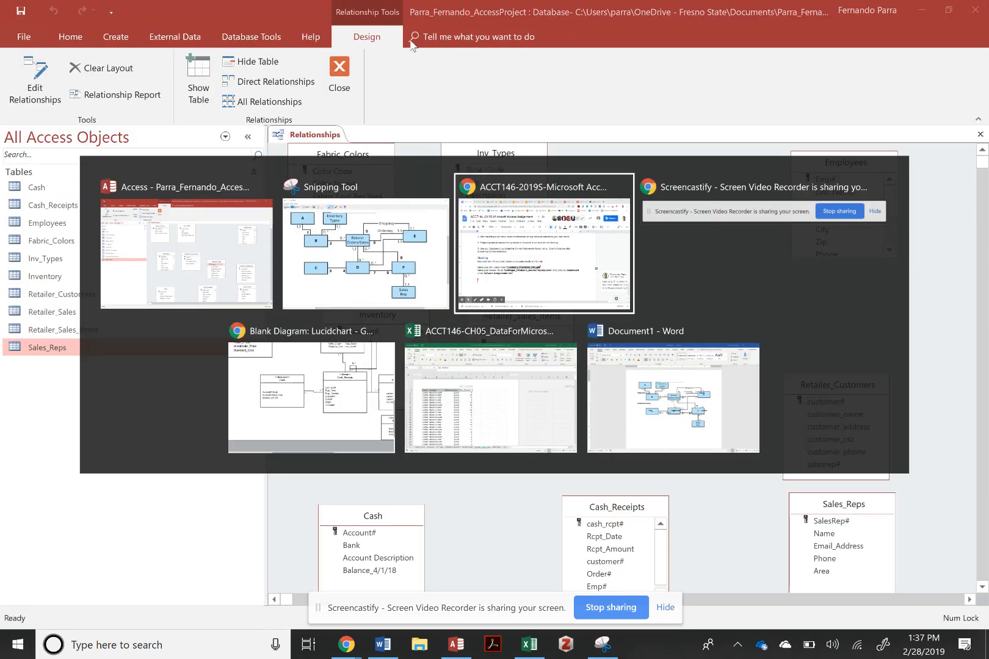
key("alt+Tab")
key("alt+Tab")
key("alt+Tab")
key("alt+Tab")
key("alt+Tab")
key("alt+Tab")
key("alt+Tab")
key("alt+Tab")
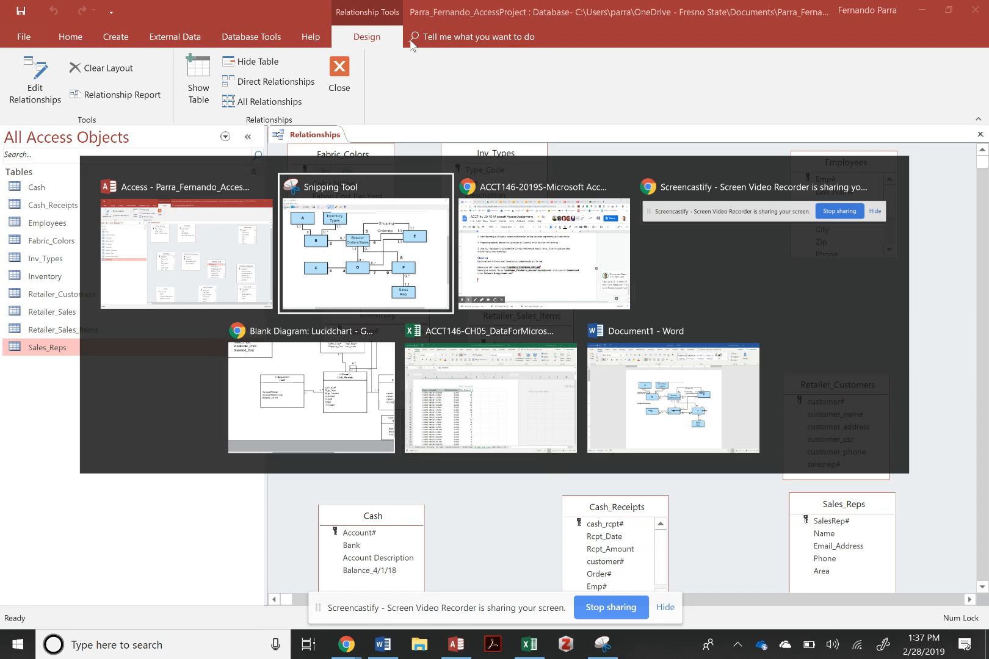
key("alt+Tab")
scroll(407, 150, "up", 15)
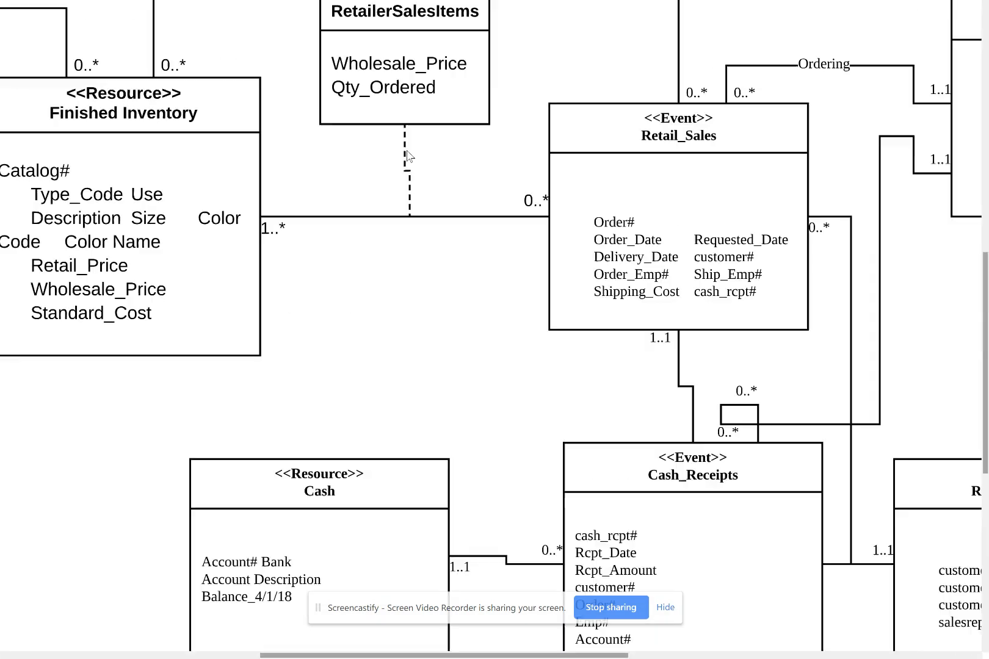
scroll(415, 156, "left", 3)
scroll(437, 327, "down", 5)
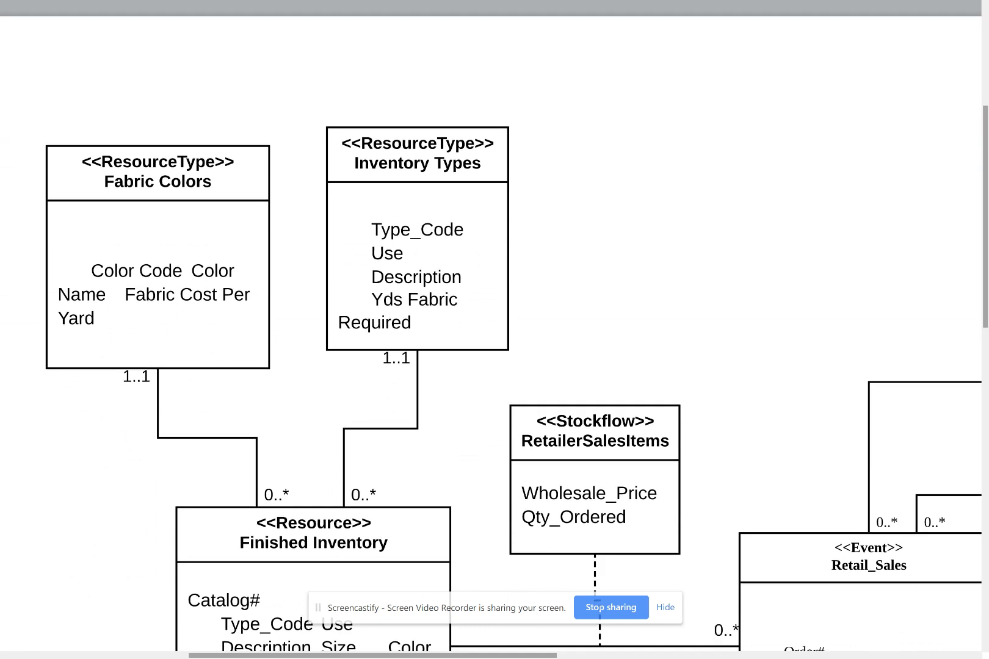
scroll(329, 319, "down", 2)
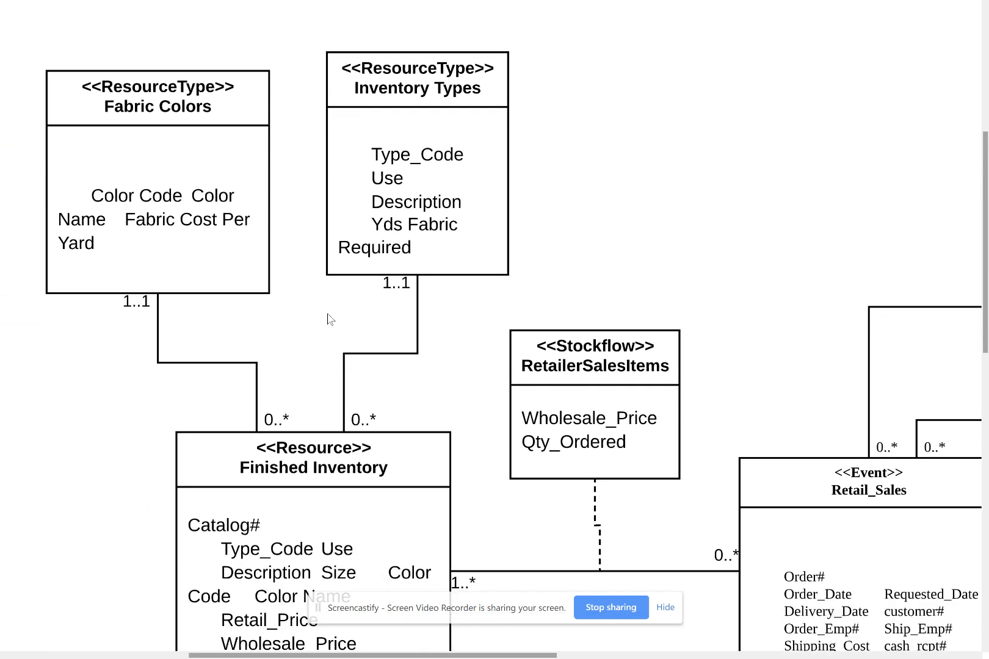
Back in Access, relate Color Code in Fabric_Colors to Color Code in Inventory, enforcing referential integrity.
key("alt+Tab")
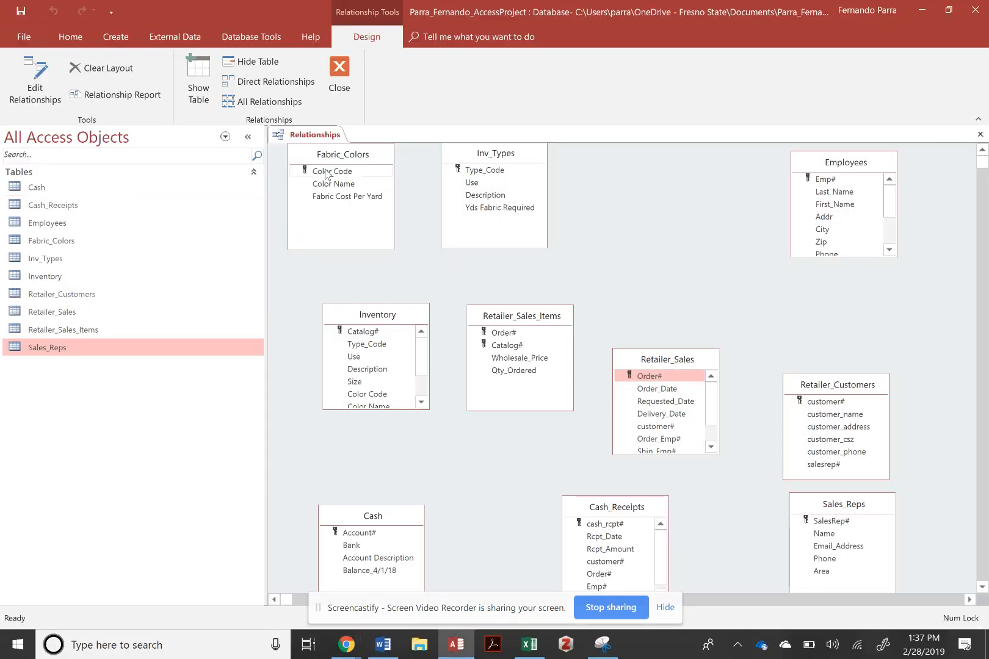
left_click_drag(326, 175, 368, 400)
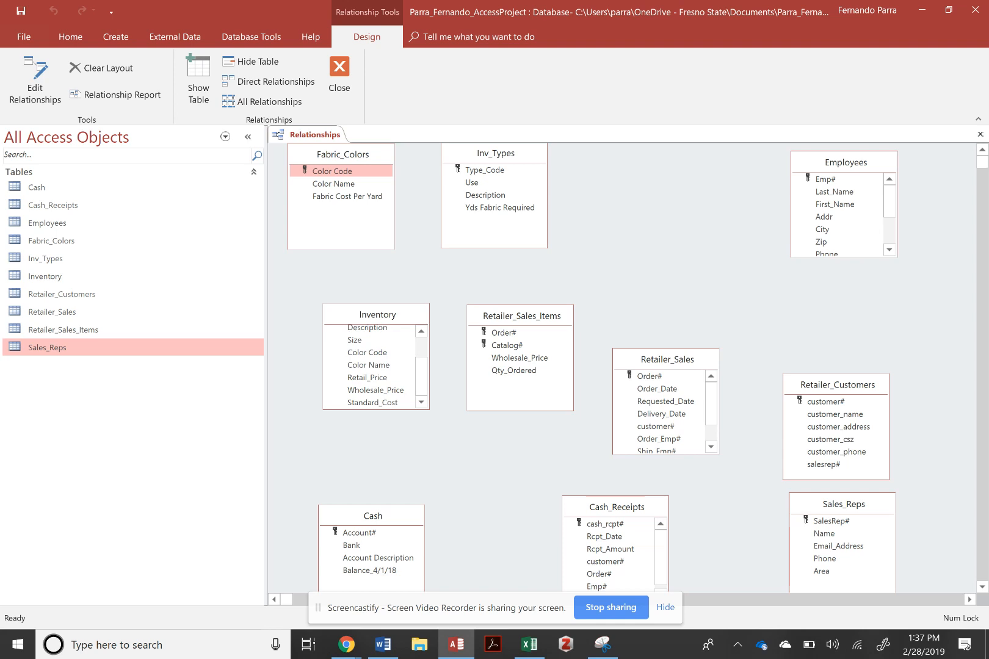
left_click_drag(367, 400, 367, 353)
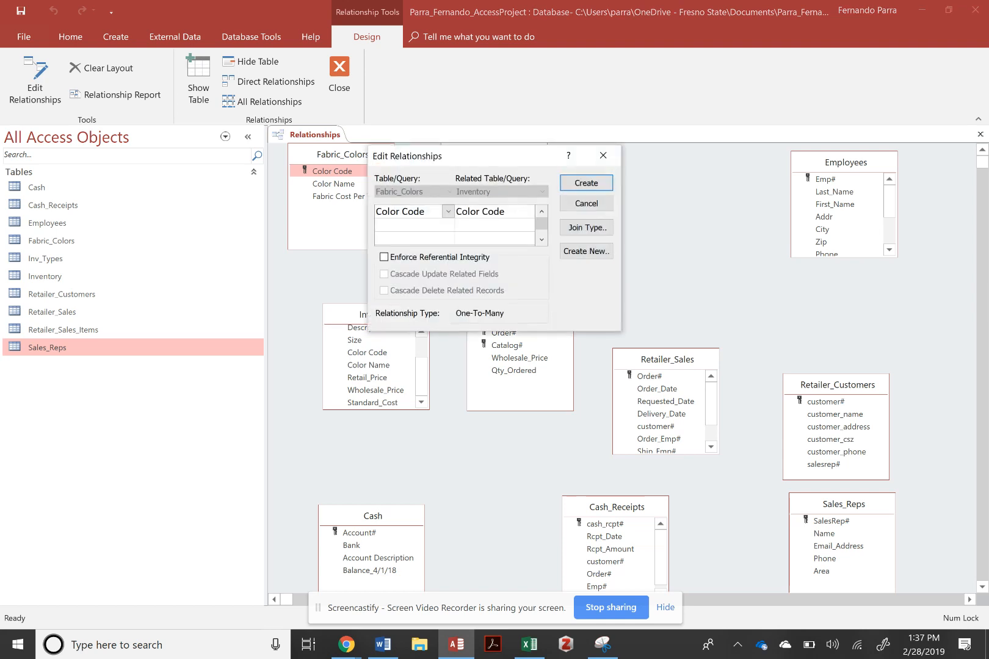
left_click(442, 259)
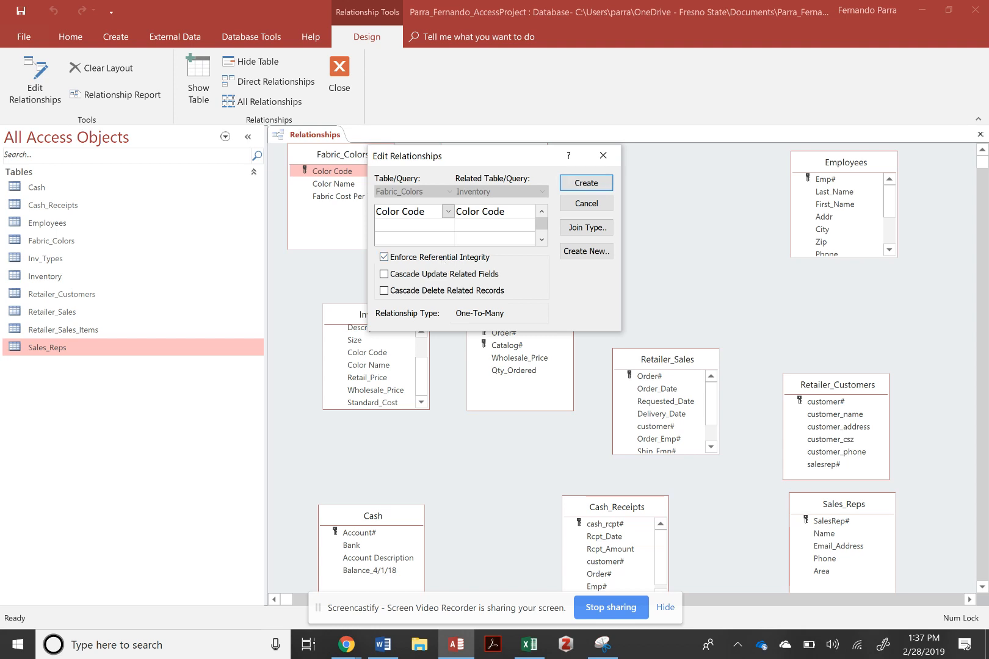
left_click(585, 183)
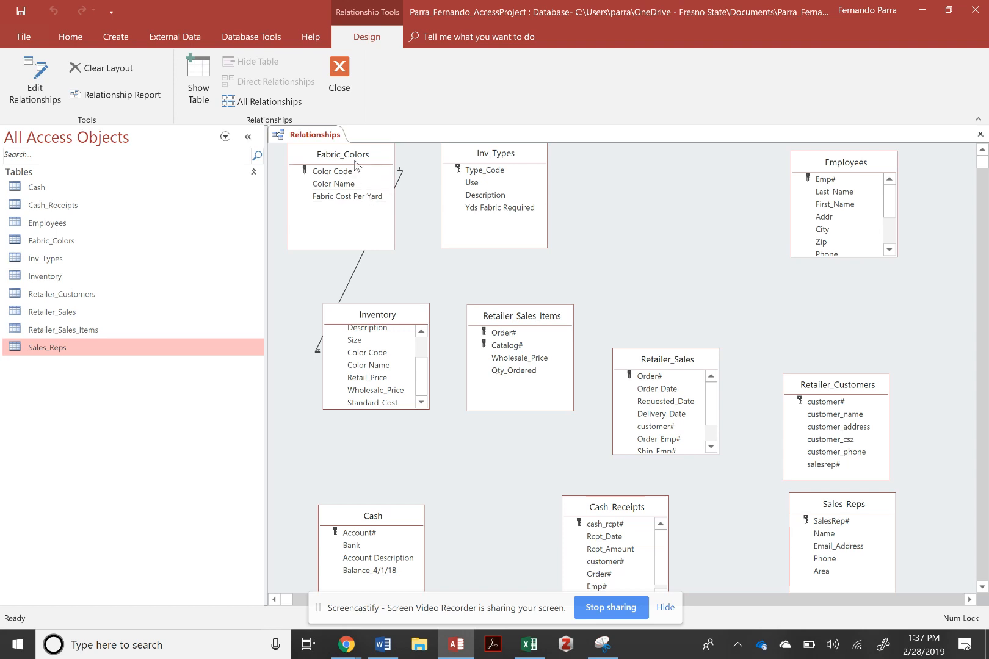
Collapse the Navigation Pane and reposition the Fabric_Colors and Inventory tables to make their relationship line clearer.
left_click_drag(355, 160, 323, 165)
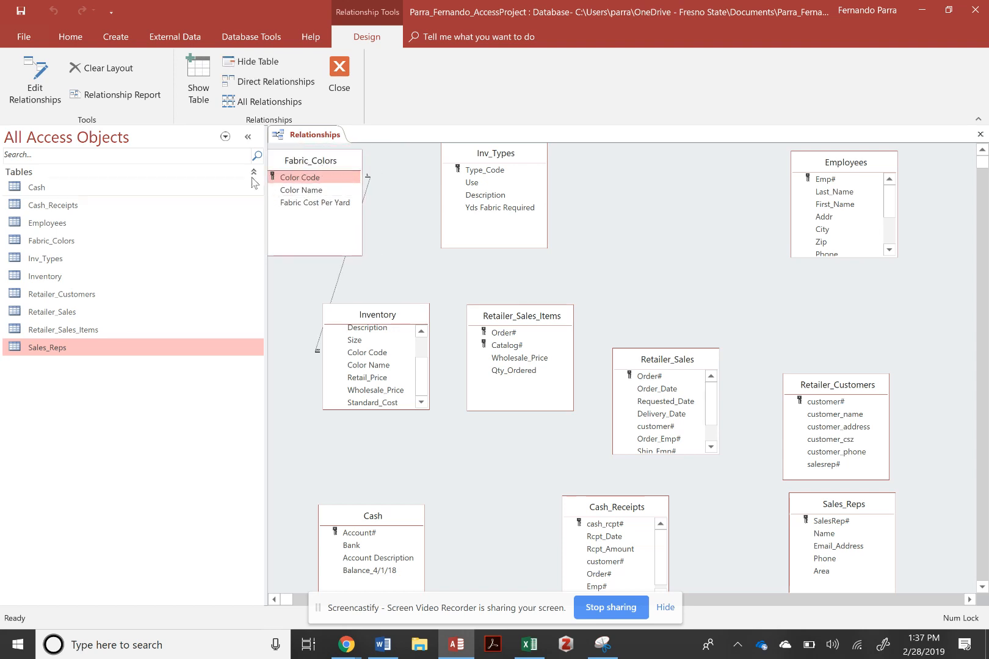
left_click(248, 139)
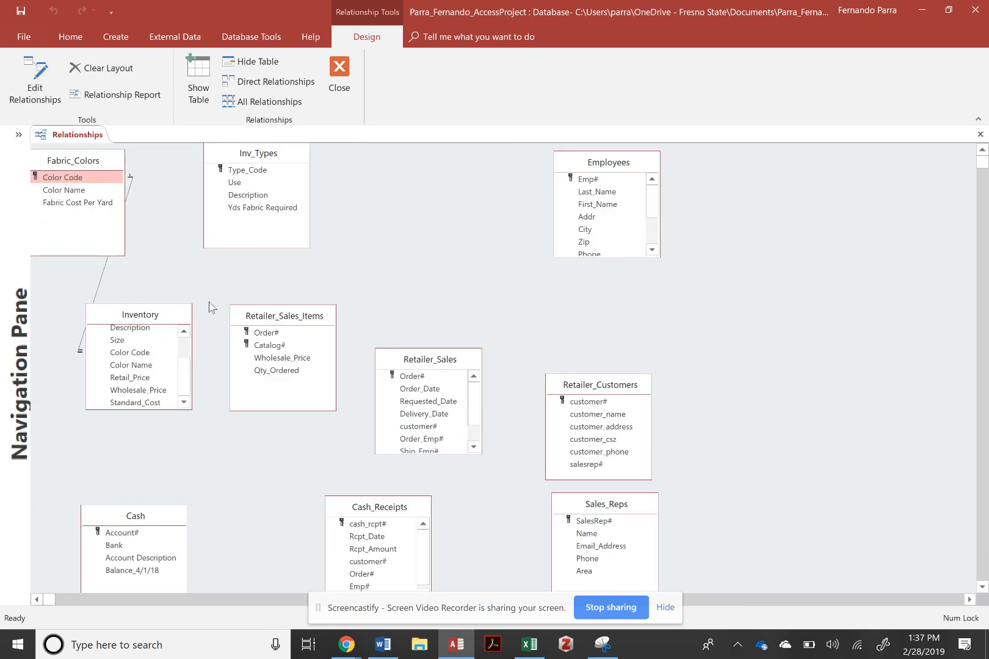
left_click_drag(164, 316, 188, 299)
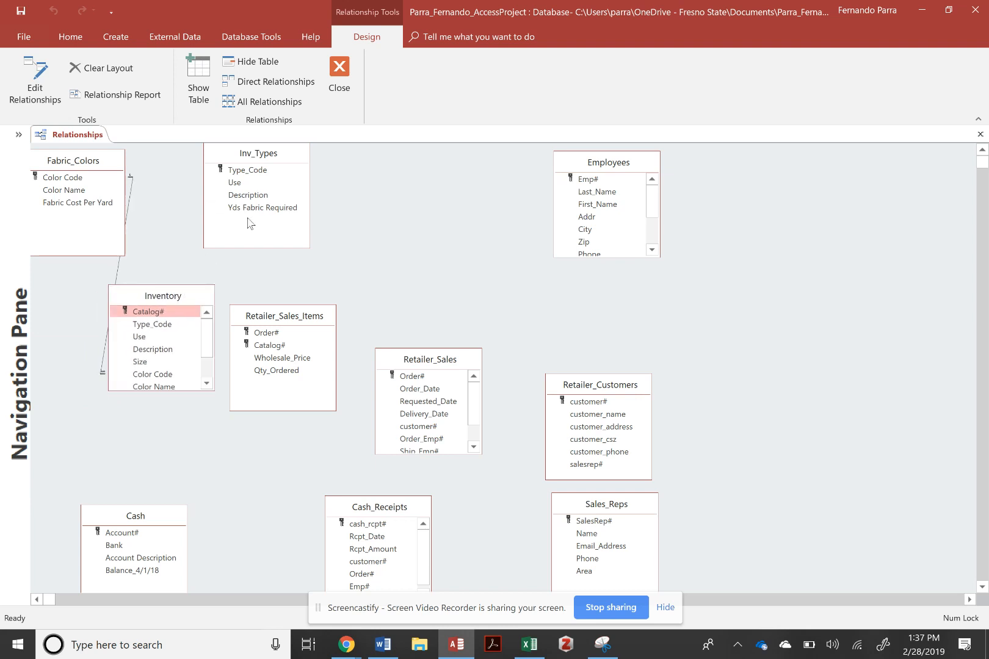
Relate Type_Code in Inv_Types to Type_Code in Inventory, enforcing referential integrity.
left_click(260, 173)
left_click_drag(260, 175, 162, 330)
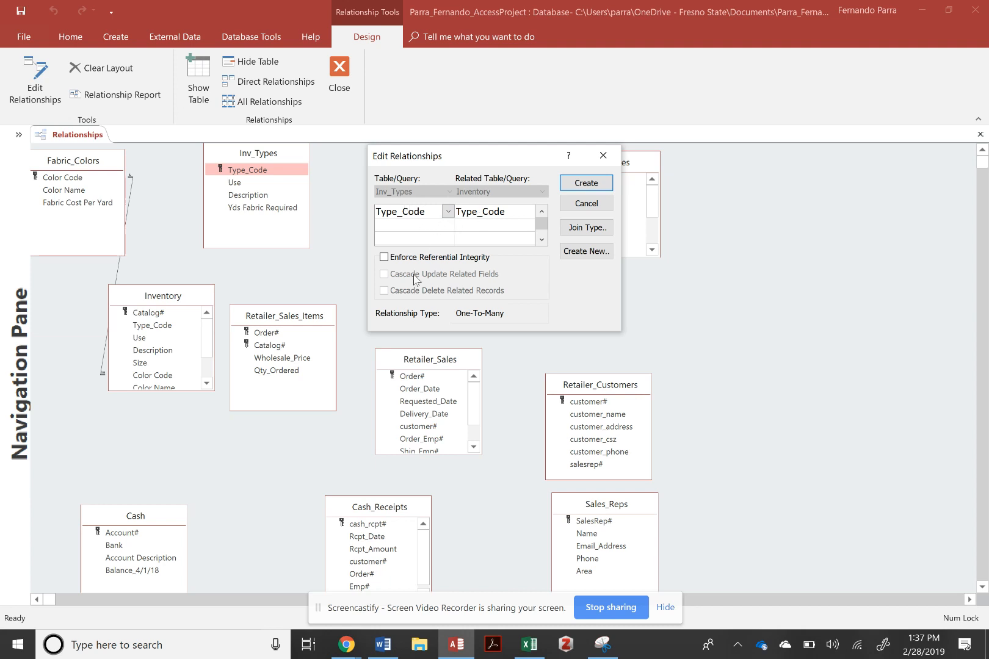
left_click(394, 257)
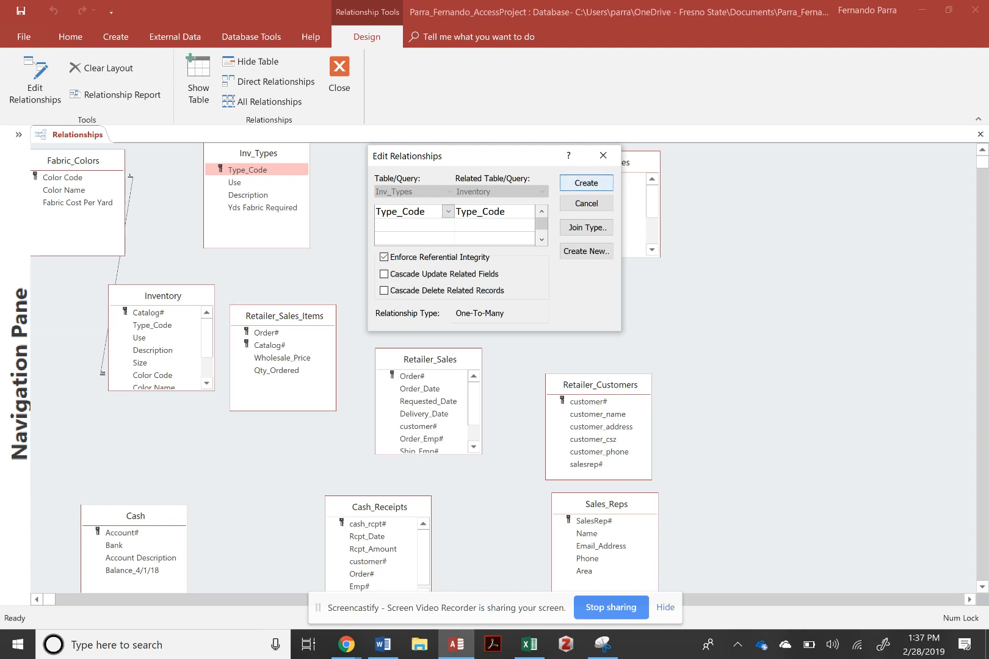
left_click(586, 183)
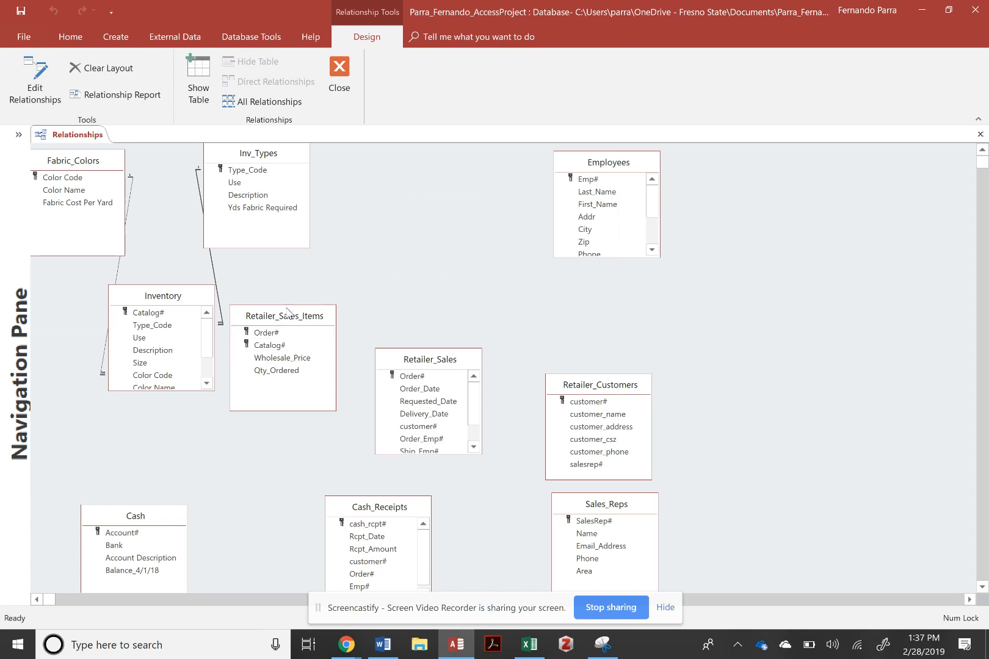
Move Retailer_Sales_Items clear of the Inv_Types relationship line and check its links to Finished Inventory and Retail_Sales in the Lucidchart diagram.
left_click(289, 329)
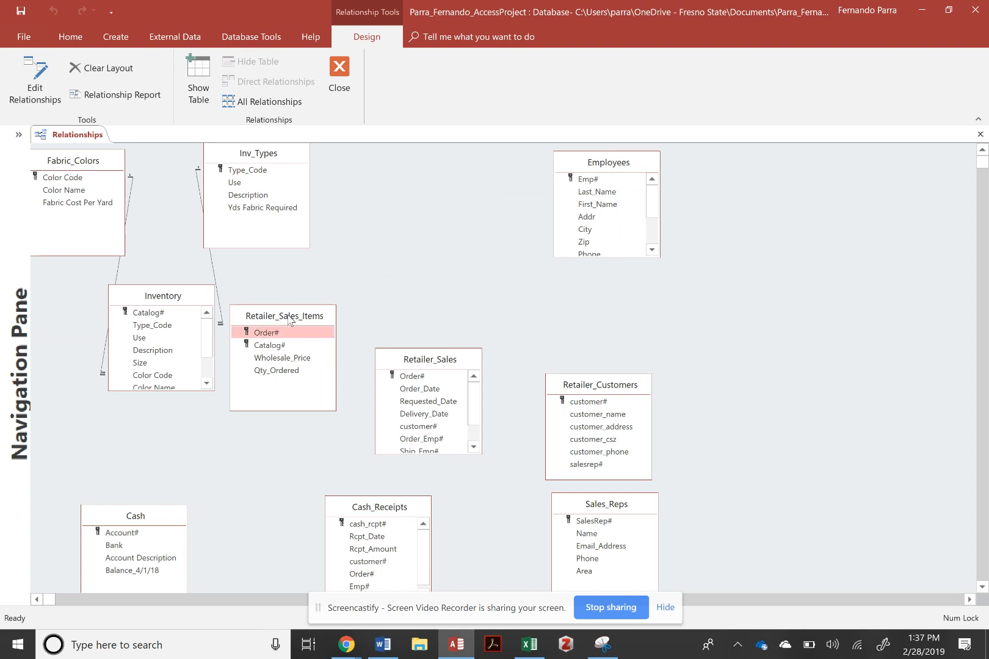
left_click_drag(272, 316, 302, 301)
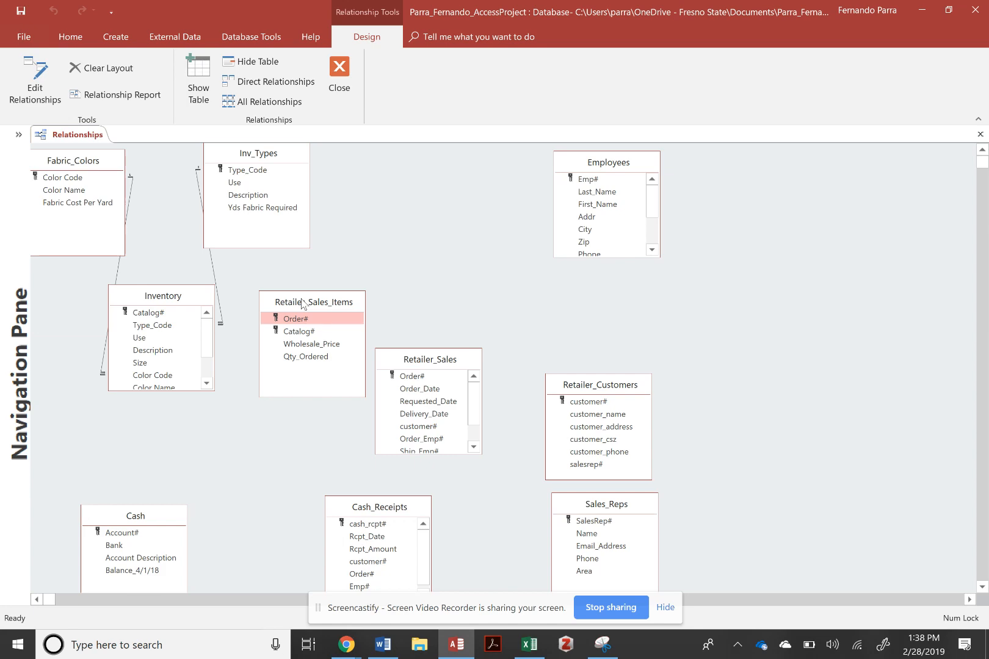
key("alt+Tab")
scroll(312, 298, "down", 5)
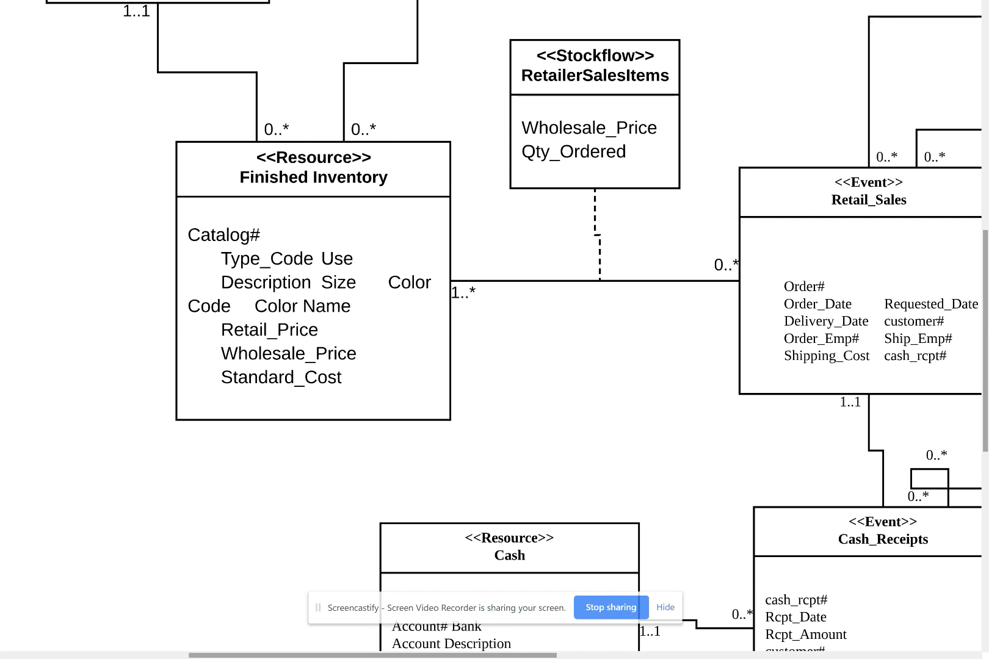
key("alt+Tab")
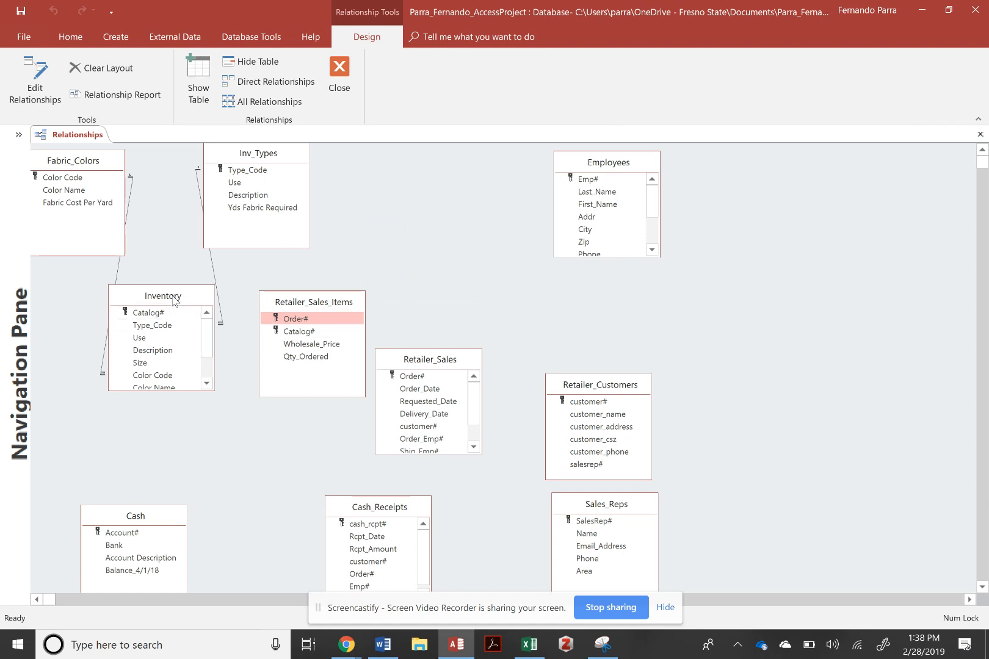
Reposition the Inventory table and relate its Catalog# to Catalog# in Retailer_Sales_Items, enforcing referential integrity.
left_click_drag(172, 301, 305, 331)
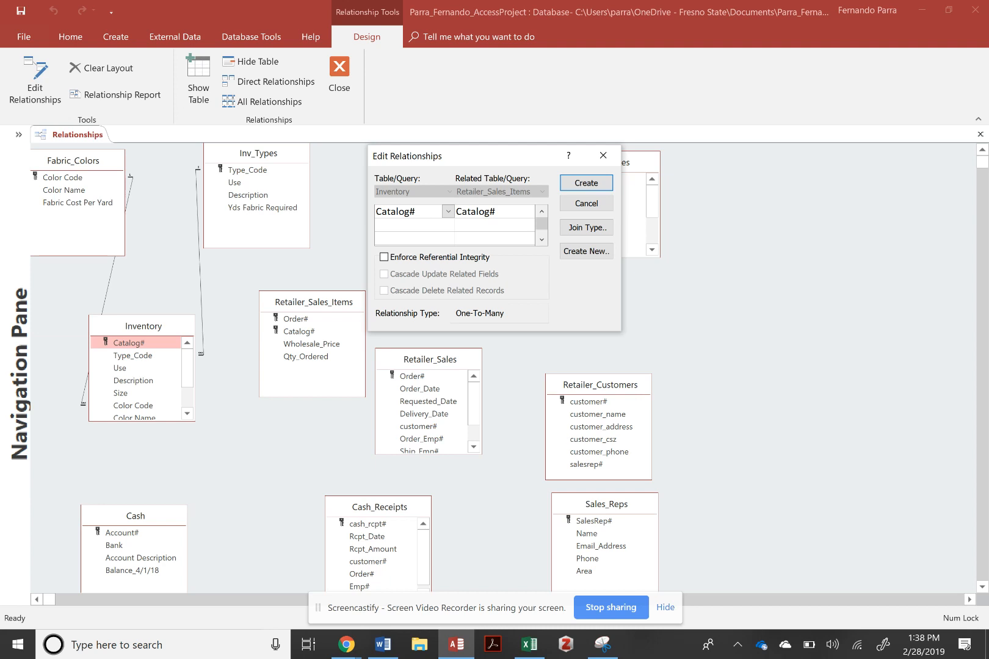
left_click(451, 257)
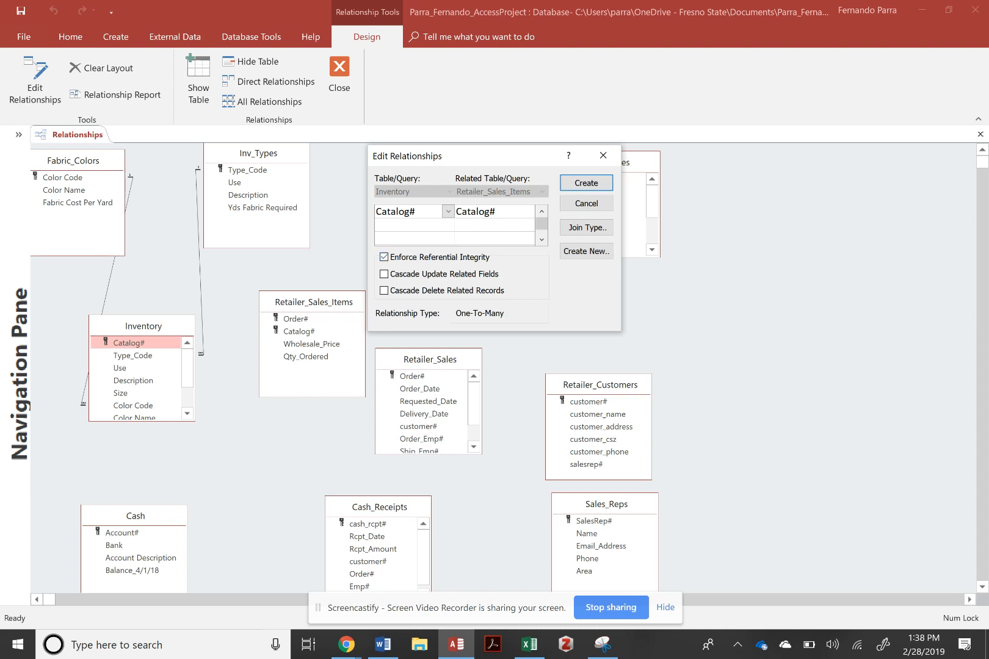
left_click(586, 183)
Relate Order# in Retailer_Sales to Order# in Retailer_Sales_Items with referential integrity enforced, placing Retailer_Sales beside Retailer_Sales_Items.
left_click(412, 376)
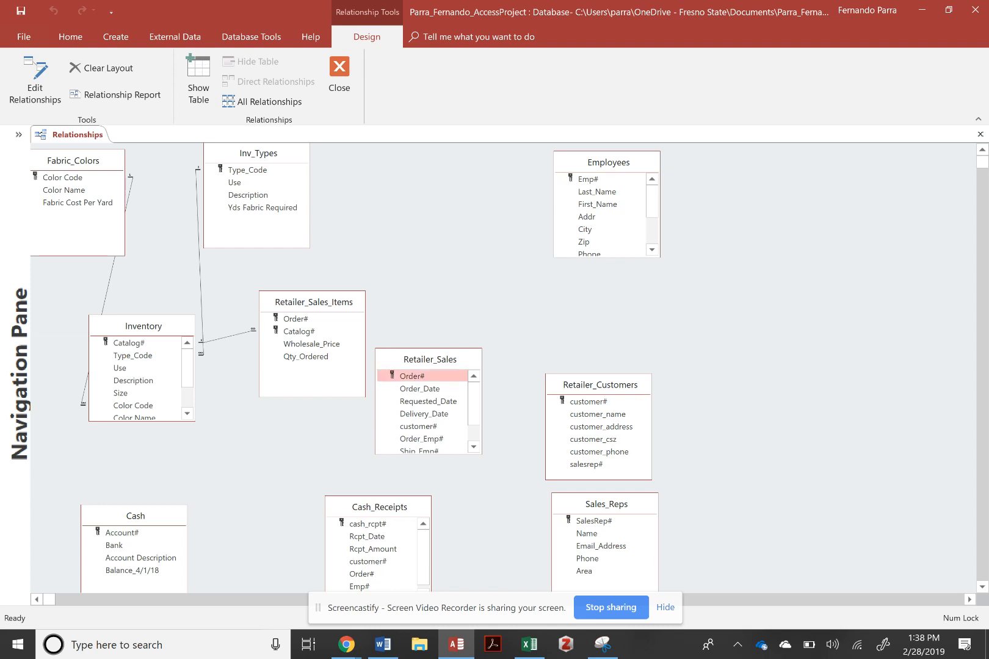
left_click_drag(430, 359, 308, 324)
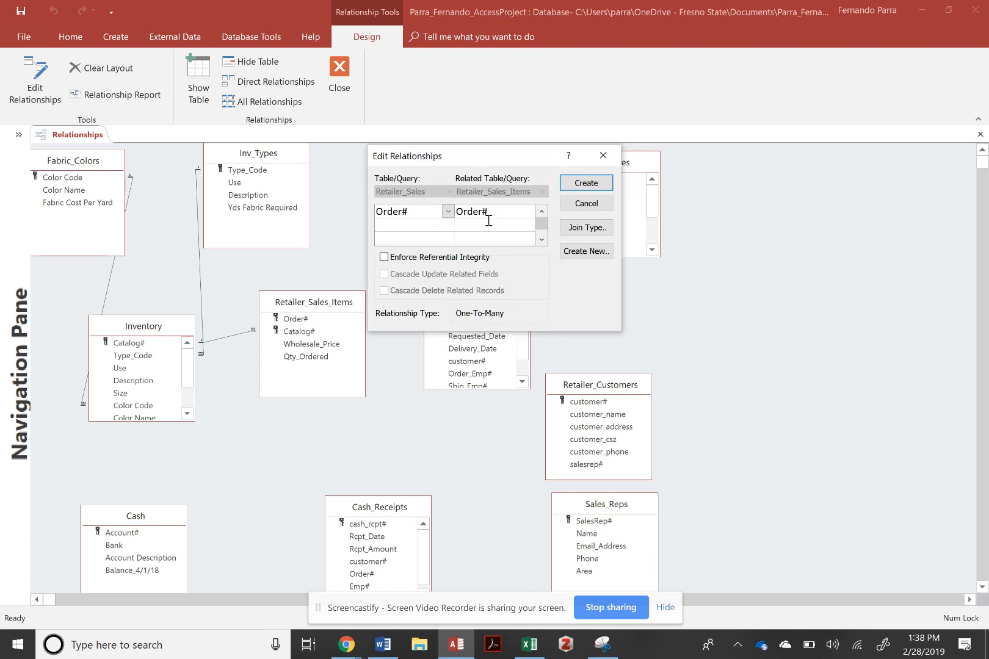
left_click(453, 262)
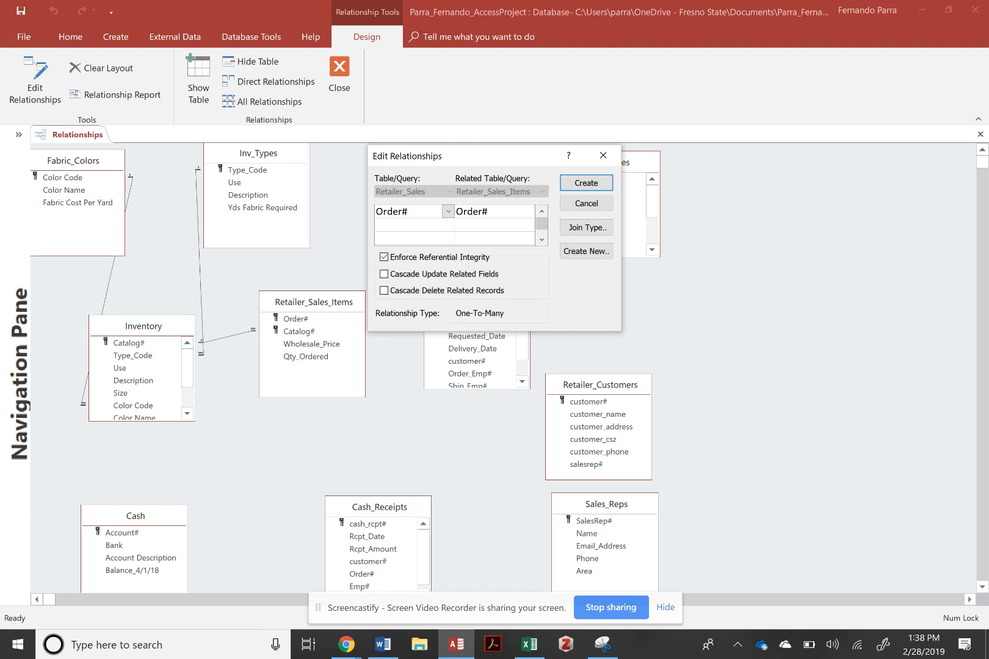
left_click(586, 183)
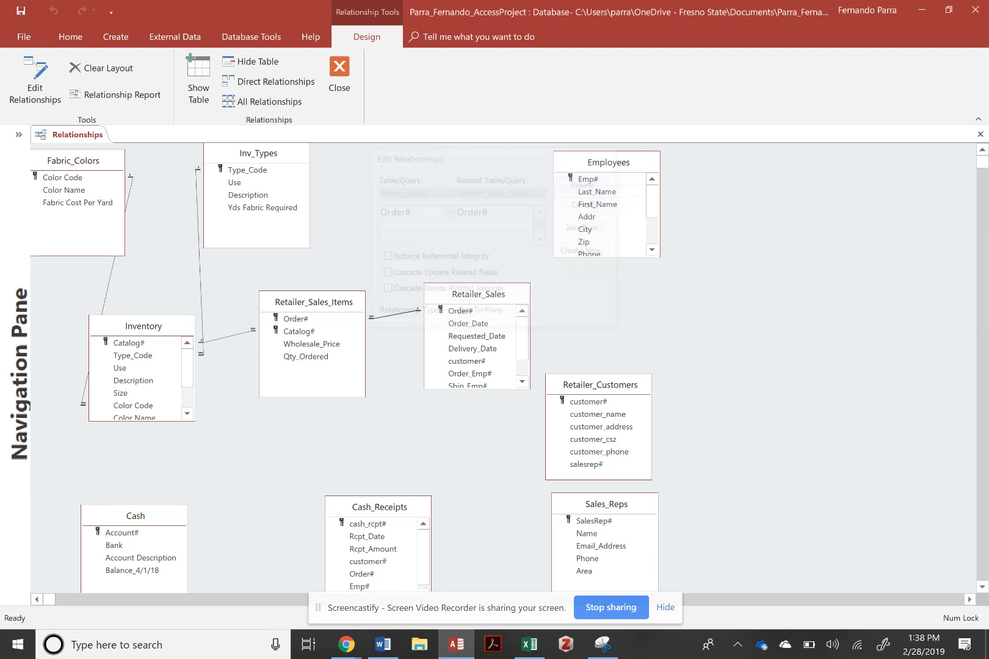
left_click(459, 309)
left_click_drag(456, 301, 450, 316)
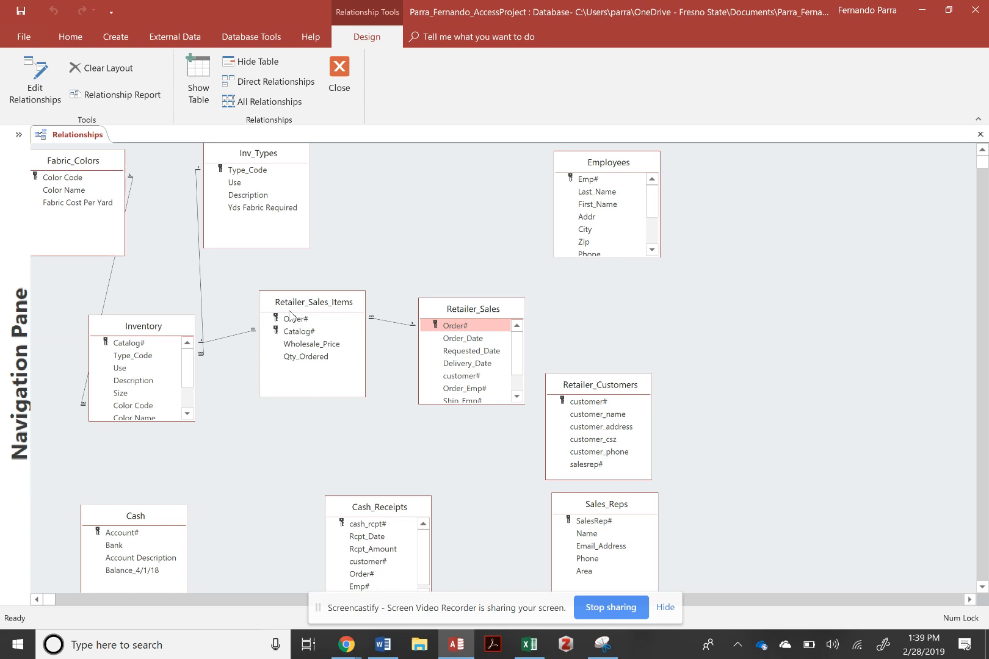
Switch to the Lucidchart diagram and examine how Cash connects to Cash_Receipts.
key("alt+Tab")
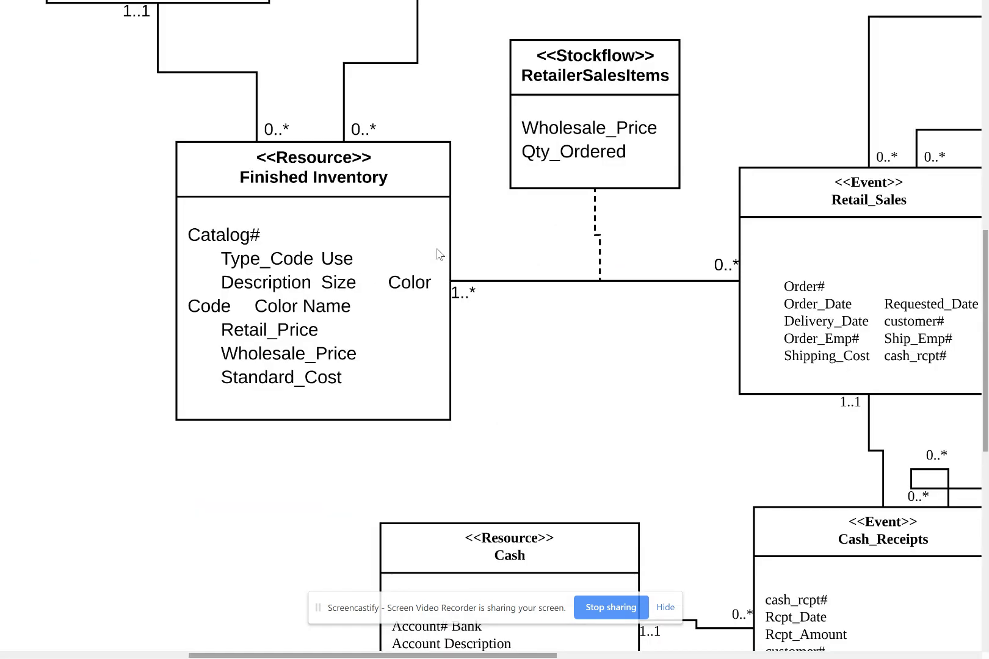
key("alt+Tab")
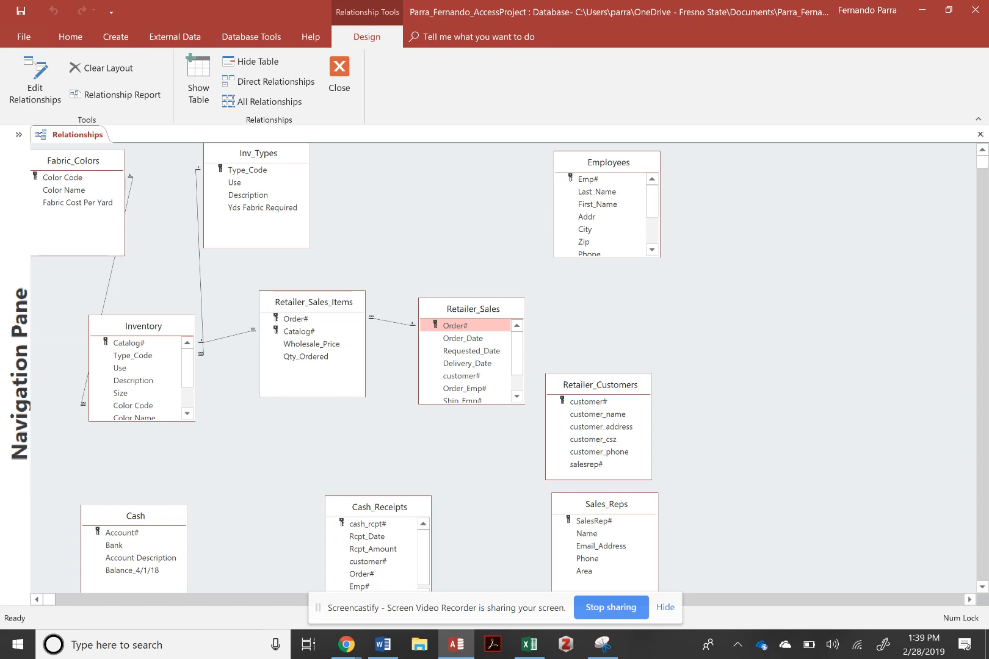
key("alt+Tab")
scroll(495, 305, "down", 8)
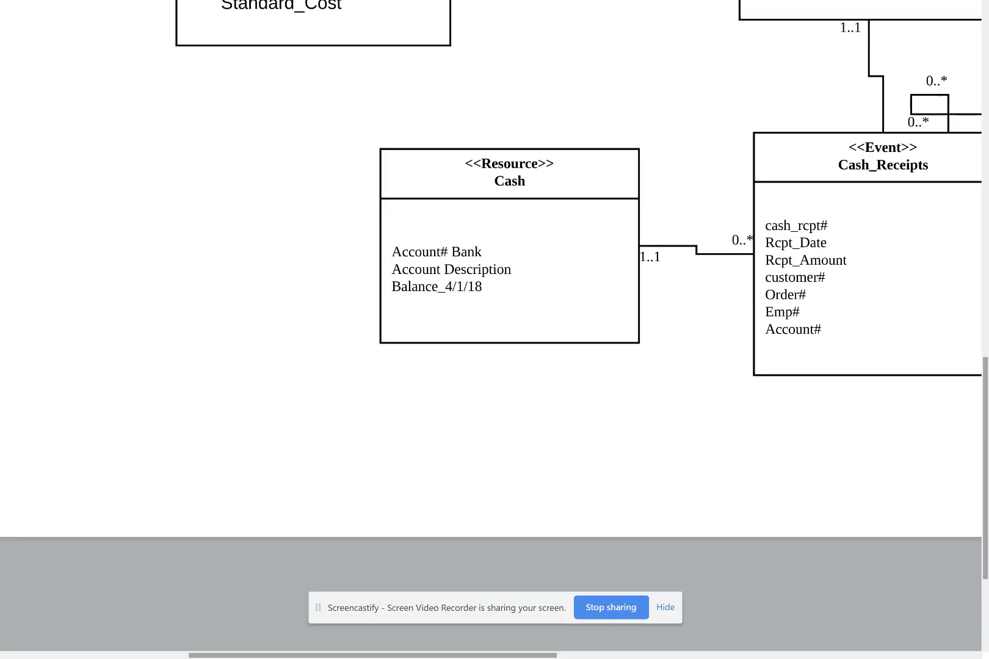
Back in Access, move Cash_Receipts closer to Cash and relate Account# in Cash to Account# in Cash_Receipts, enforcing referential integrity.
key("alt+Tab")
left_click(122, 533)
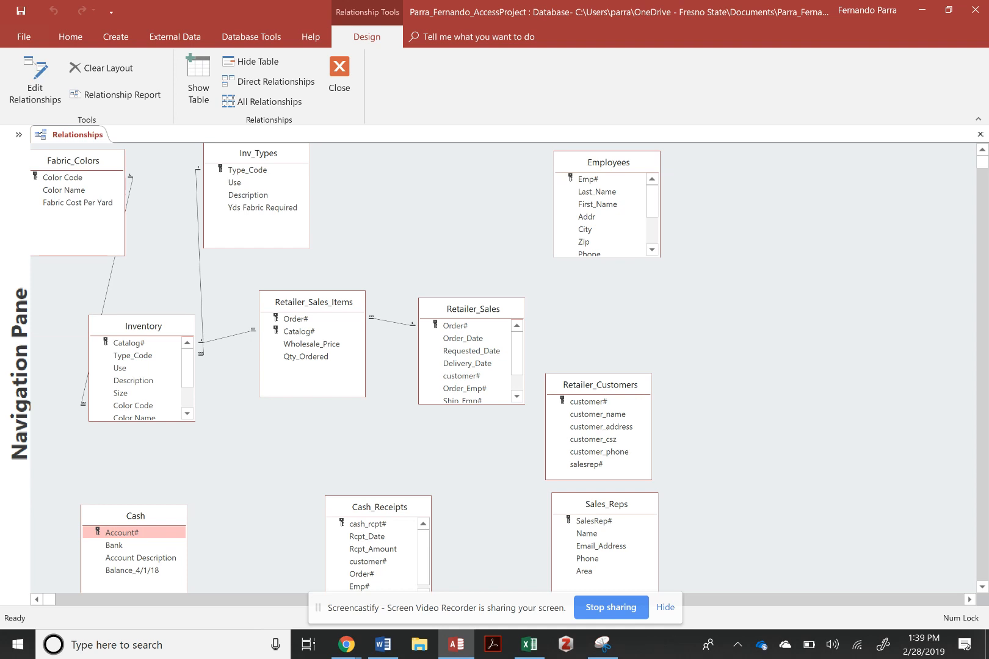
scroll(378, 555, "down", 1)
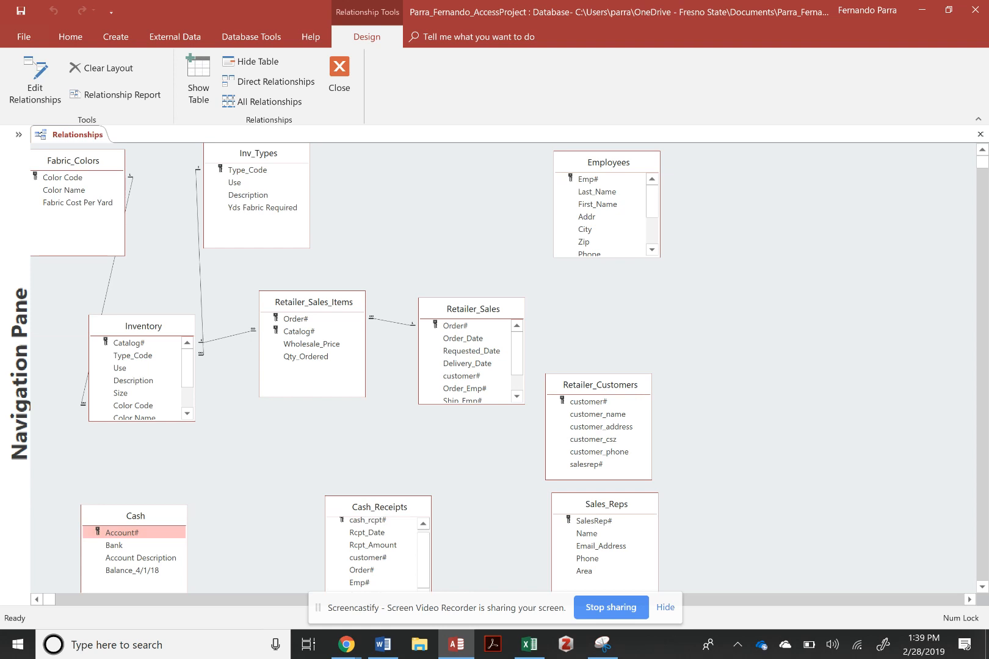
left_click_drag(379, 506, 340, 445)
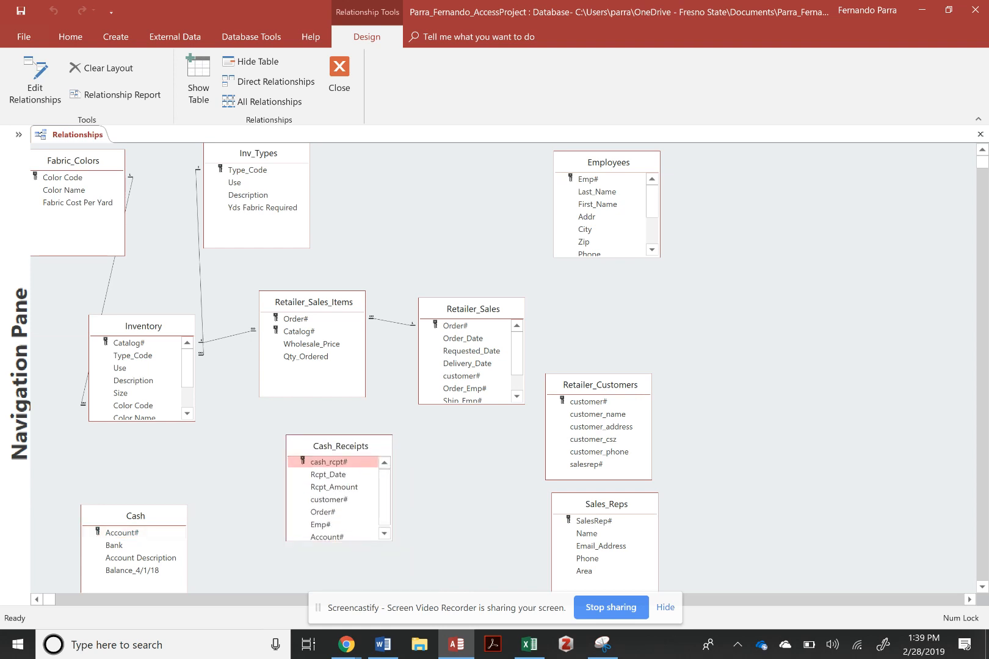
left_click_drag(122, 533, 327, 536)
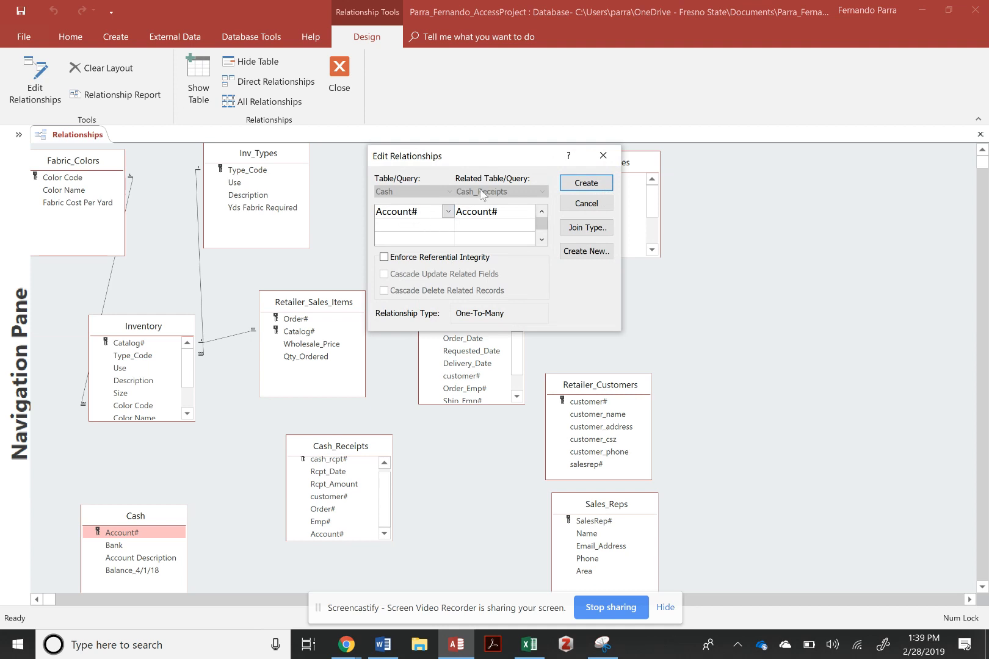
left_click(427, 258)
left_click(586, 183)
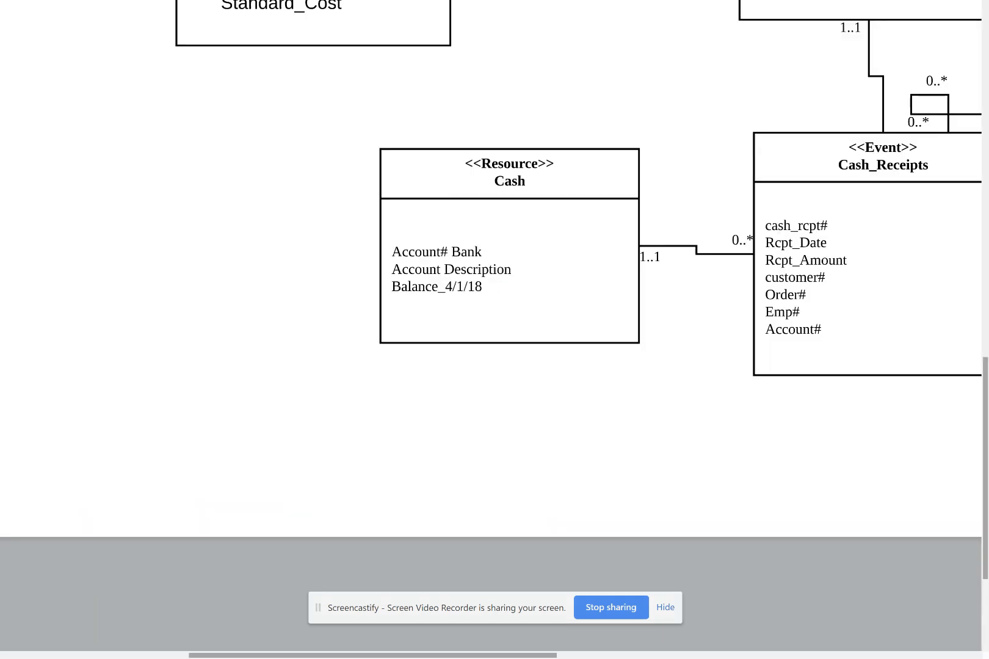
Examine in the Lucidchart diagram how Cash_Receipts, Retail_Customer and Sales_Reps are connected.
scroll(494, 269, "right", 10)
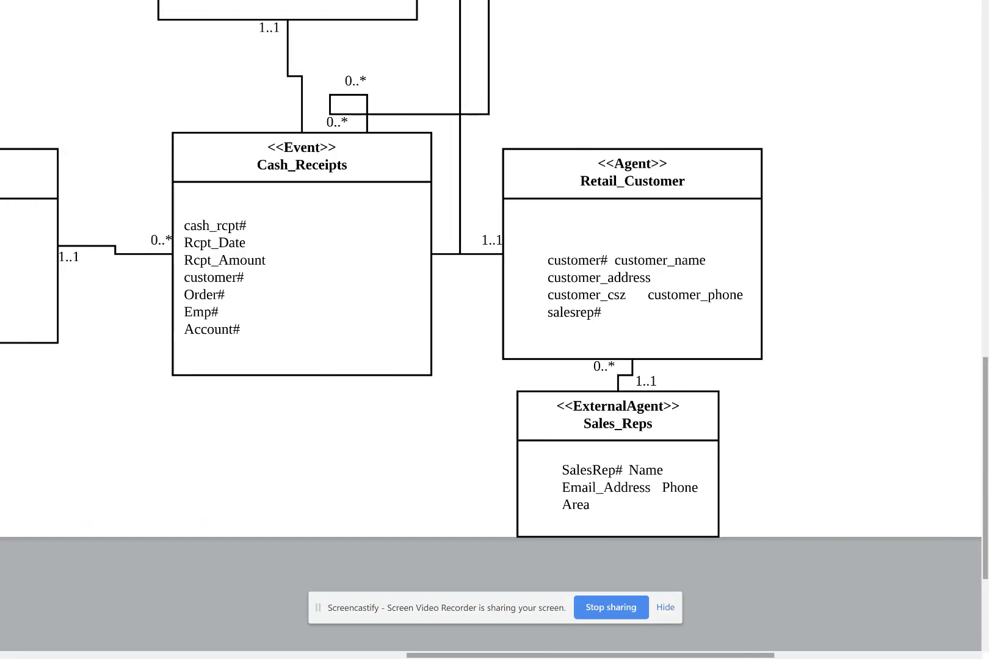
key("alt+Tab")
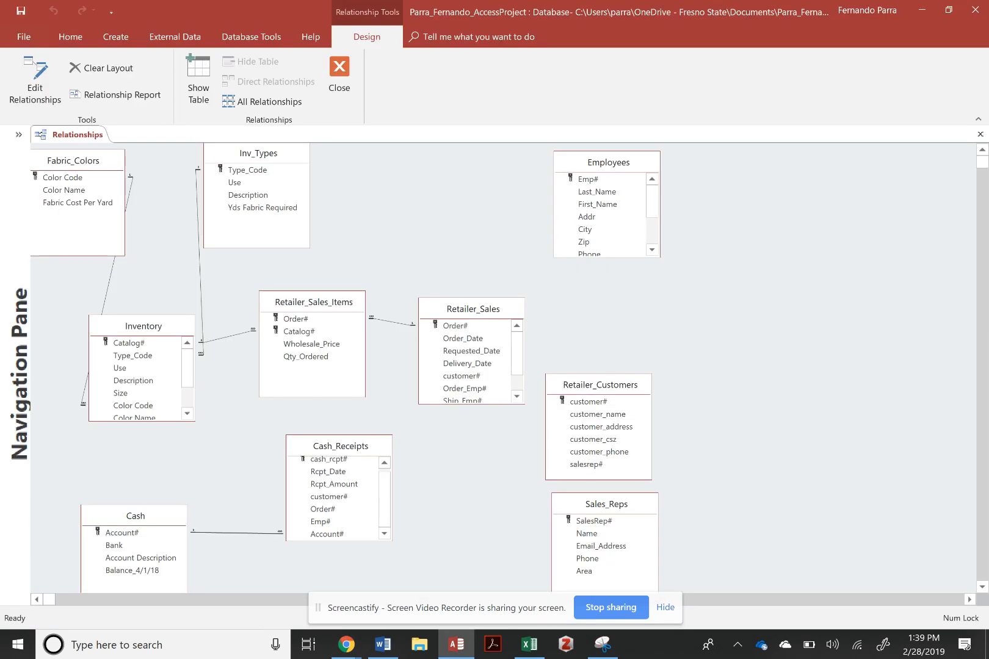
key("alt+Tab")
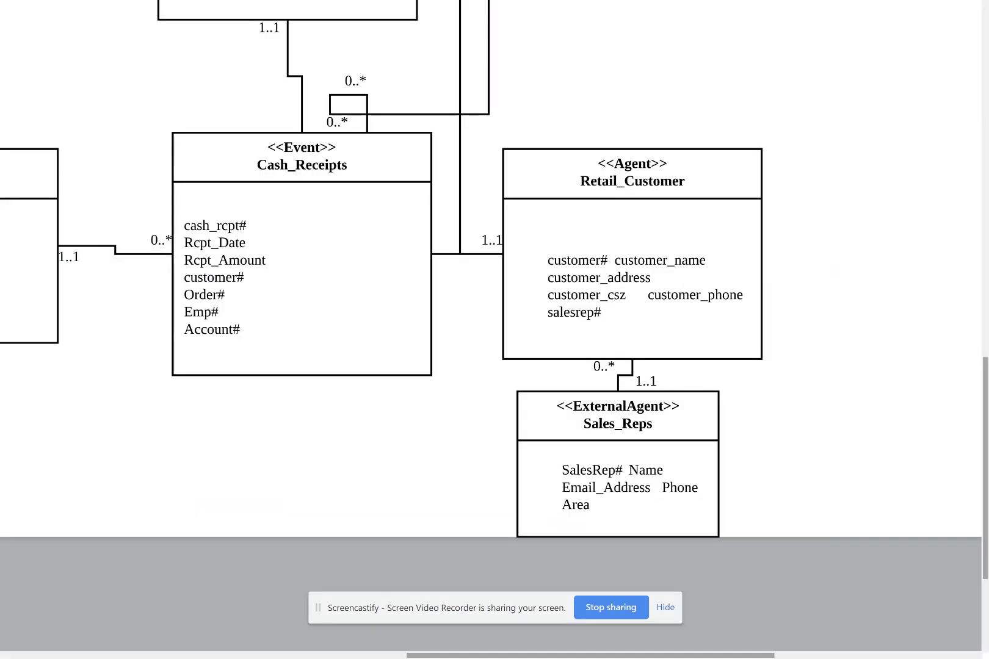
Back in Access, relate customer# in Retailer_Customers to customer# in Cash_Receipts with referential integrity enforced, and move Retailer_Customers farther from Retailer_Sales.
key("alt+Tab")
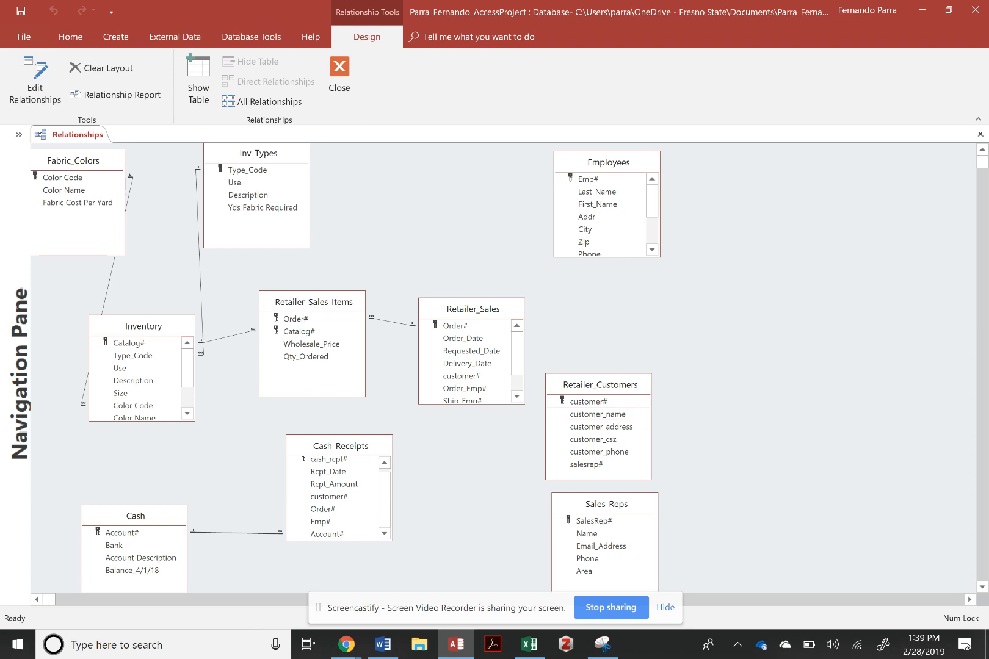
double_click(588, 401)
left_click(603, 156)
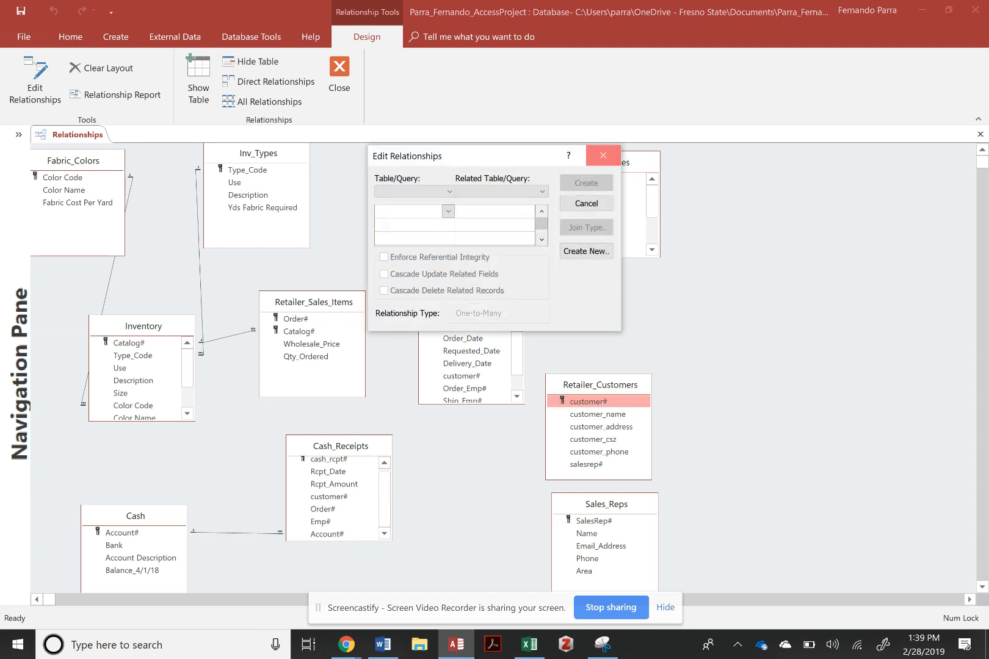
left_click_drag(384, 501, 384, 493)
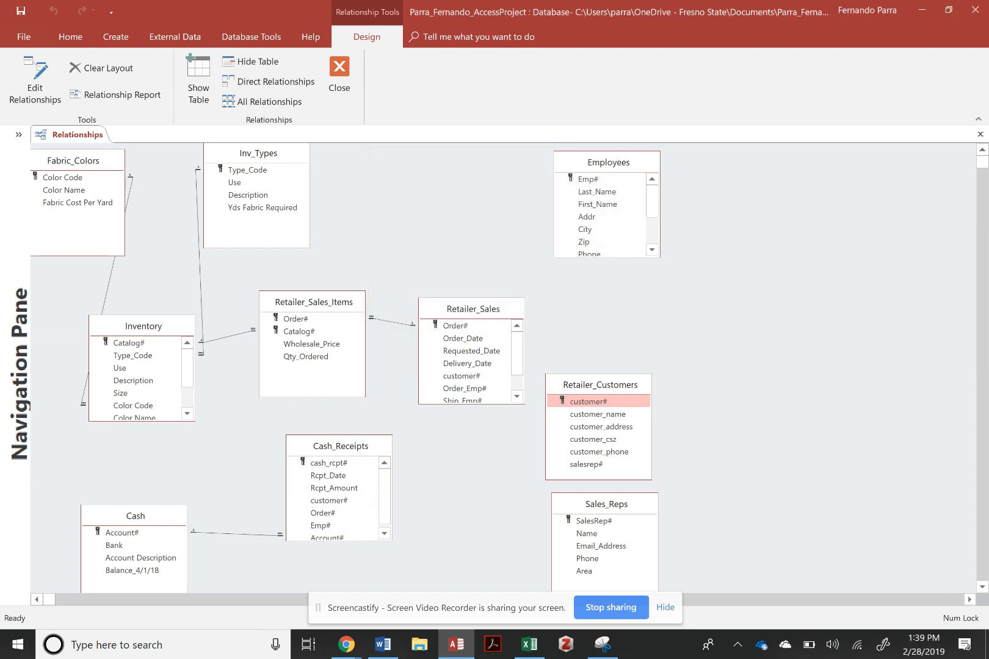
key("alt+Tab")
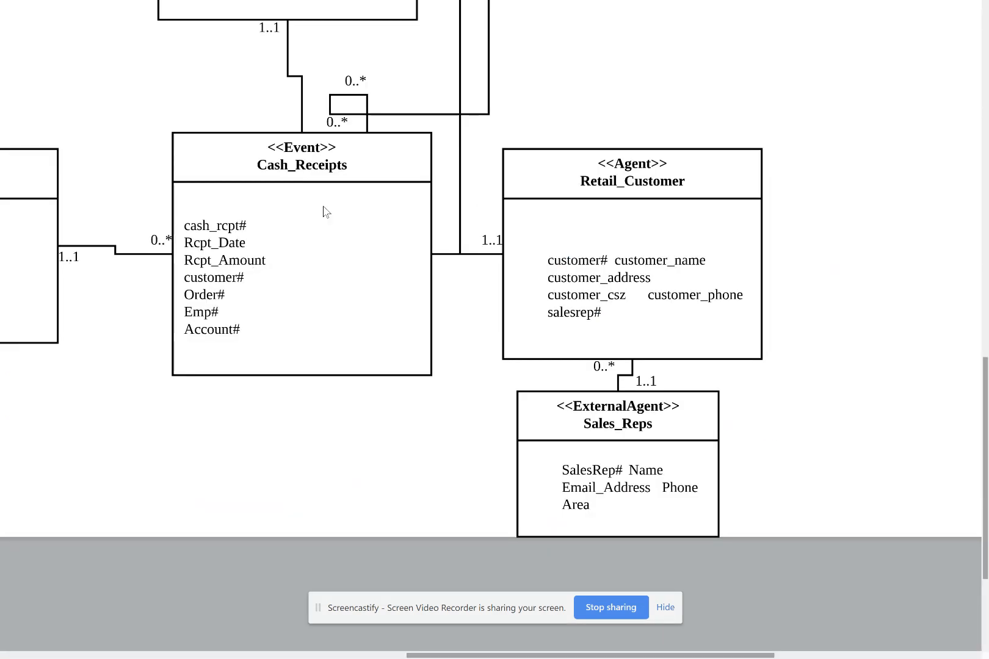
key("alt+Tab")
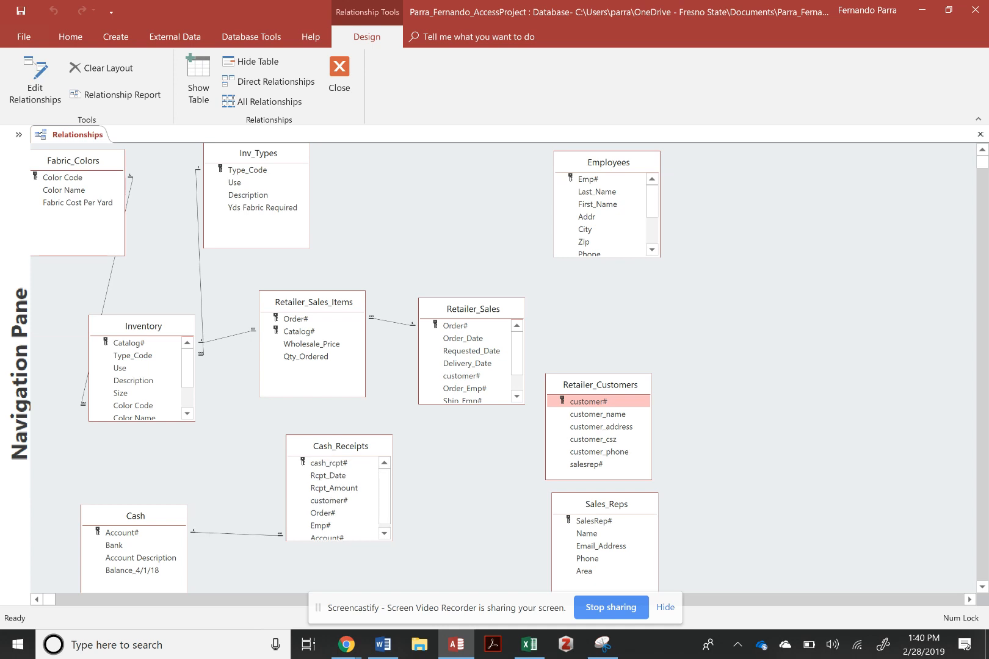
left_click_drag(588, 402, 329, 501)
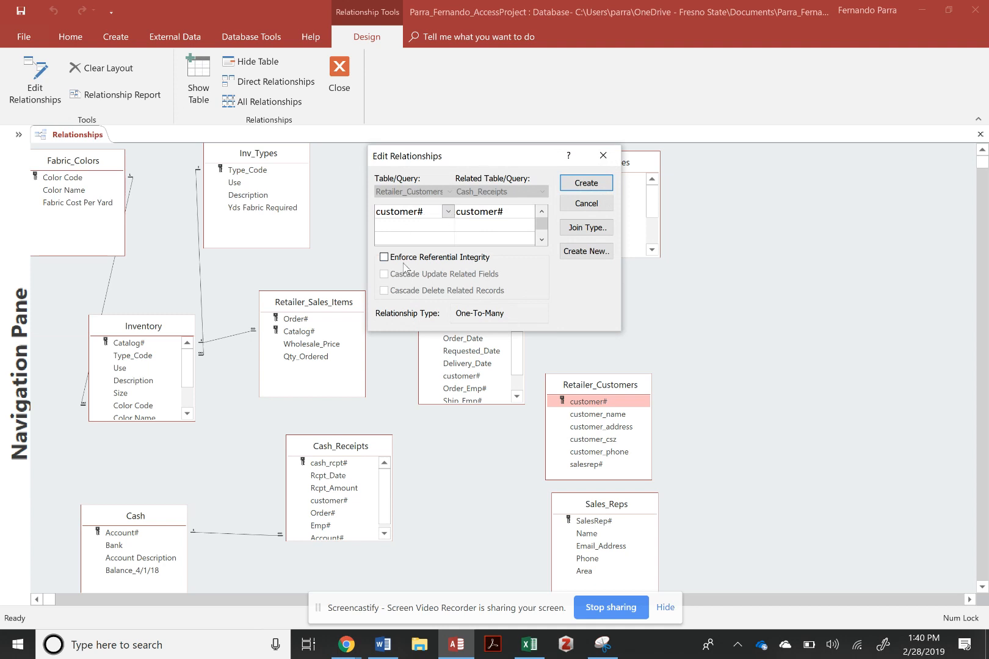
left_click(406, 258)
left_click(586, 184)
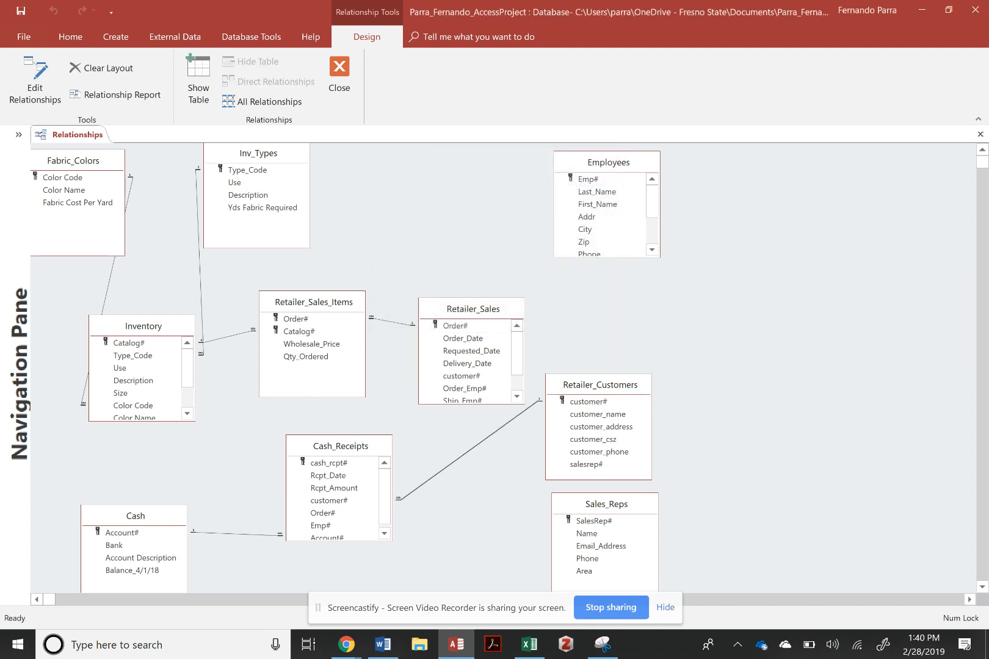
left_click_drag(600, 385, 662, 383)
Relate SalesRep# in Sales_Reps to salesrep# in Retailer_Customers with referential integrity enforced, and move Retailer_Customers away from Sales_Reps.
key("alt+Tab")
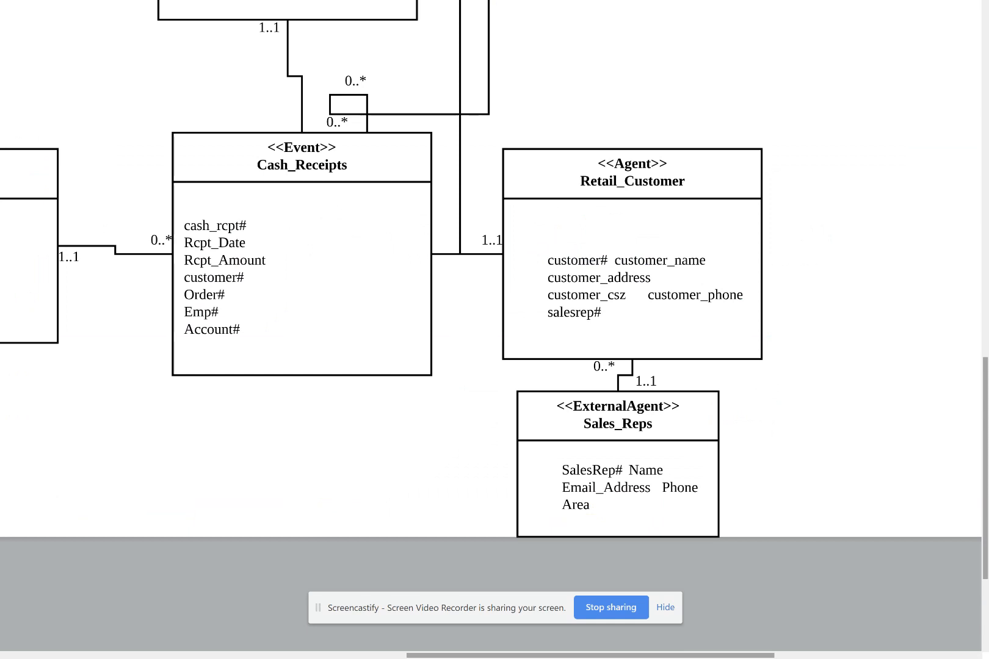
key("alt+Tab")
left_click(594, 521)
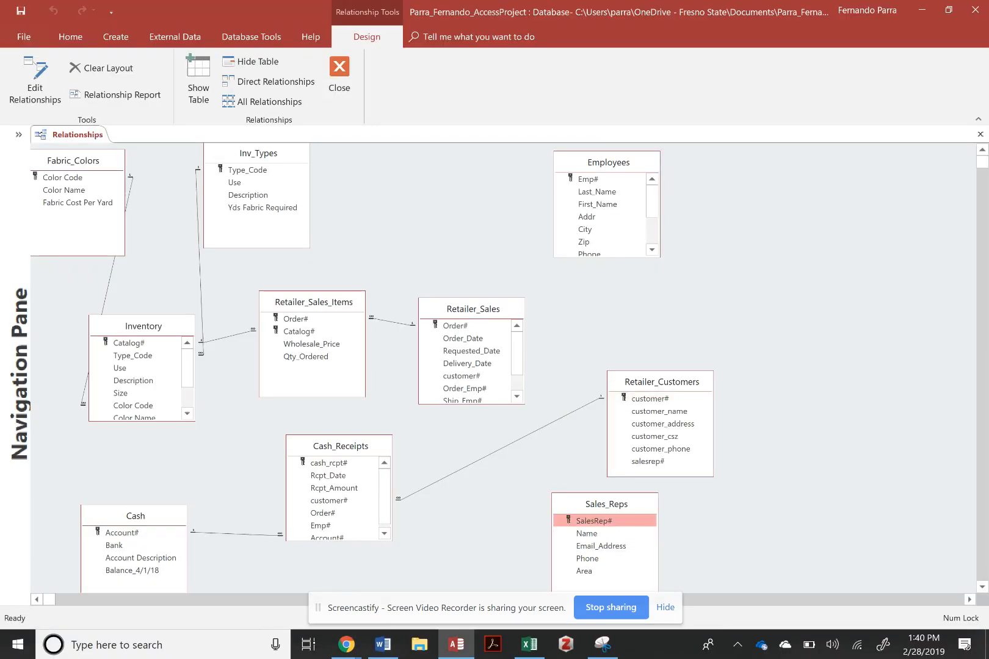
left_click_drag(594, 521, 647, 462)
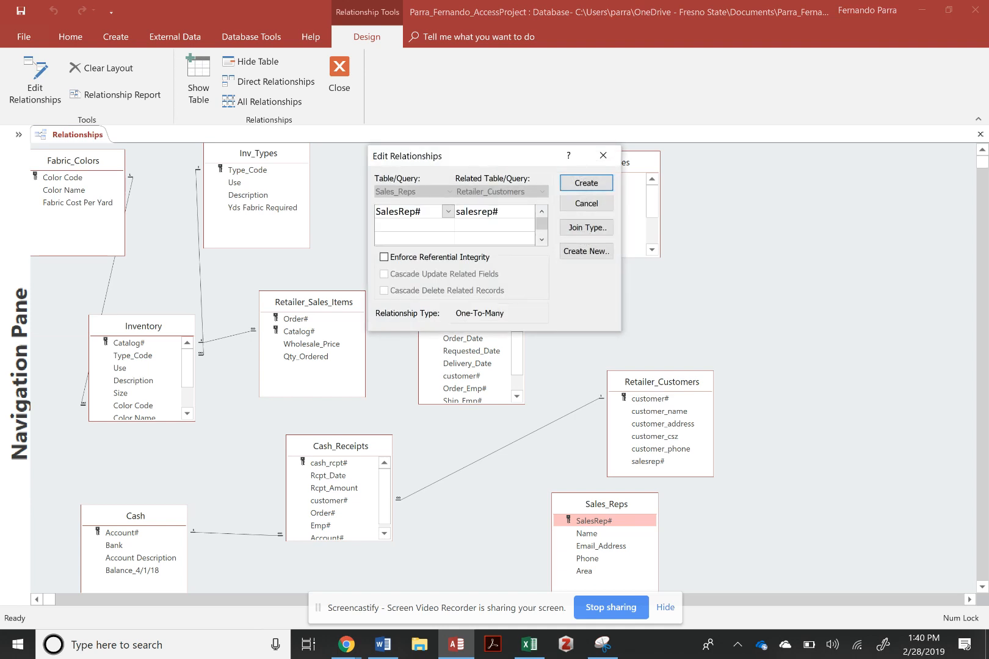
left_click(431, 257)
left_click(586, 182)
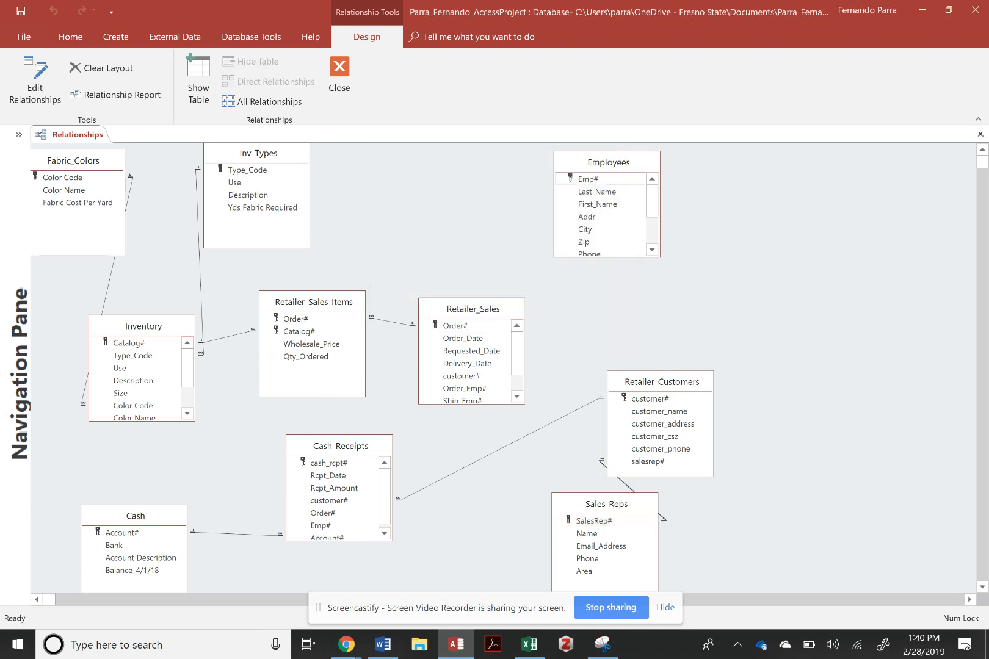
left_click_drag(661, 382, 708, 346)
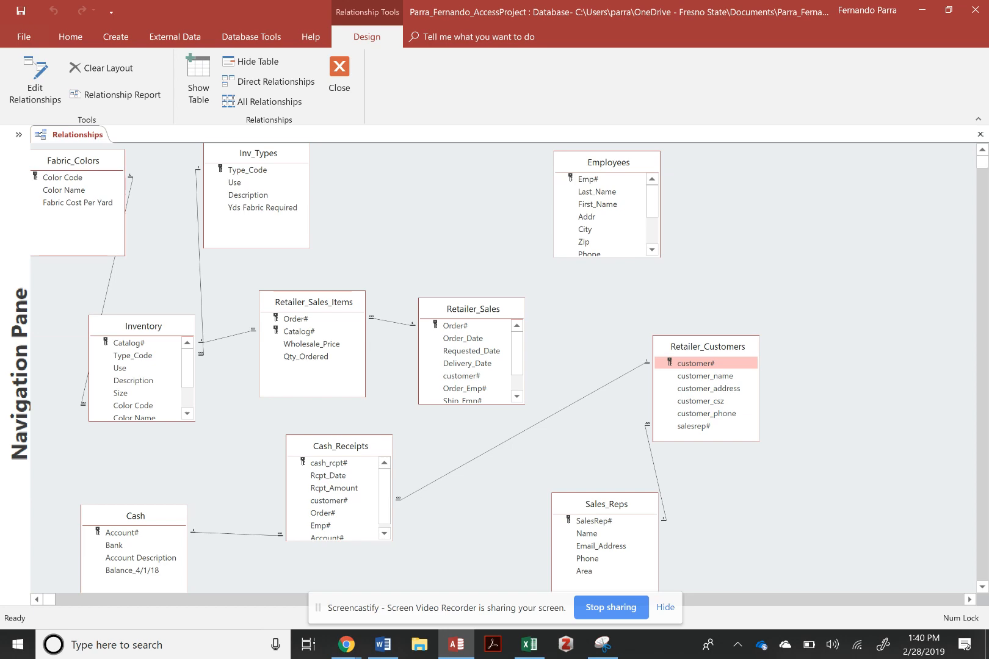
Check the Retail_Sales and Cash_Receipts link in the Lucidchart diagram and, in Access, move Retailer_Sales closer to Retailer_Sales_Items and Cash_Receipts beneath Retailer_Sales.
key("alt+Tab")
scroll(491, 325, "up", 4)
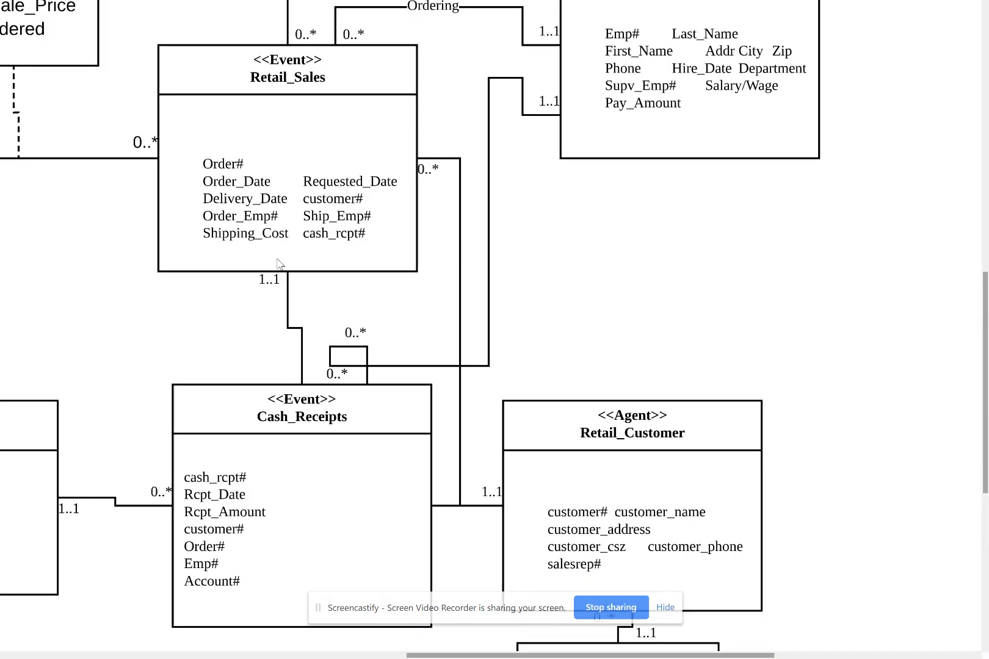
key("alt+Tab")
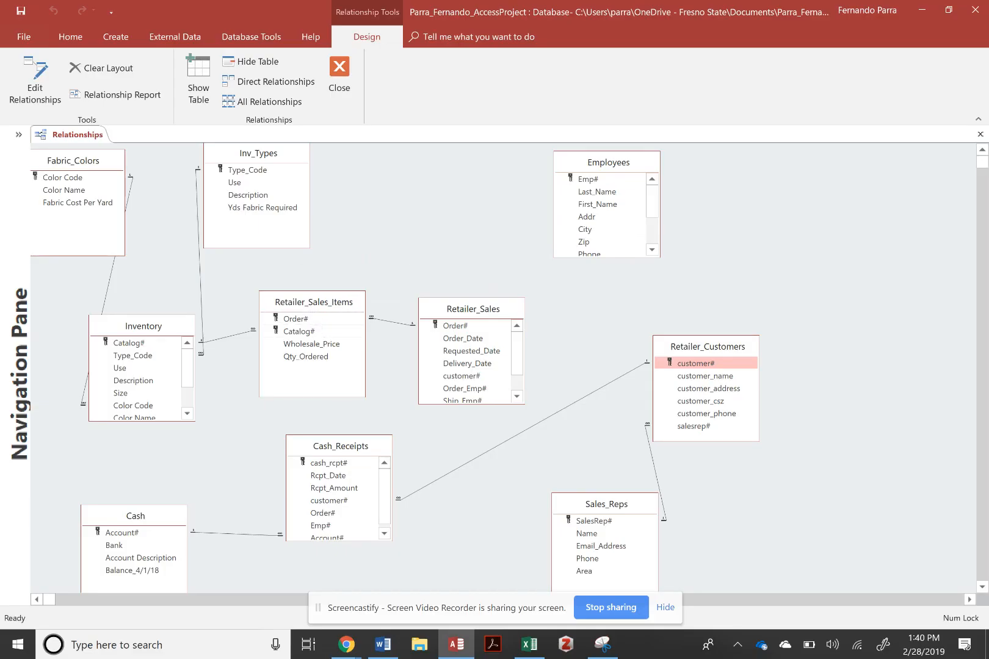
left_click_drag(474, 305, 453, 304)
left_click_drag(339, 446, 446, 461)
key("alt+Tab")
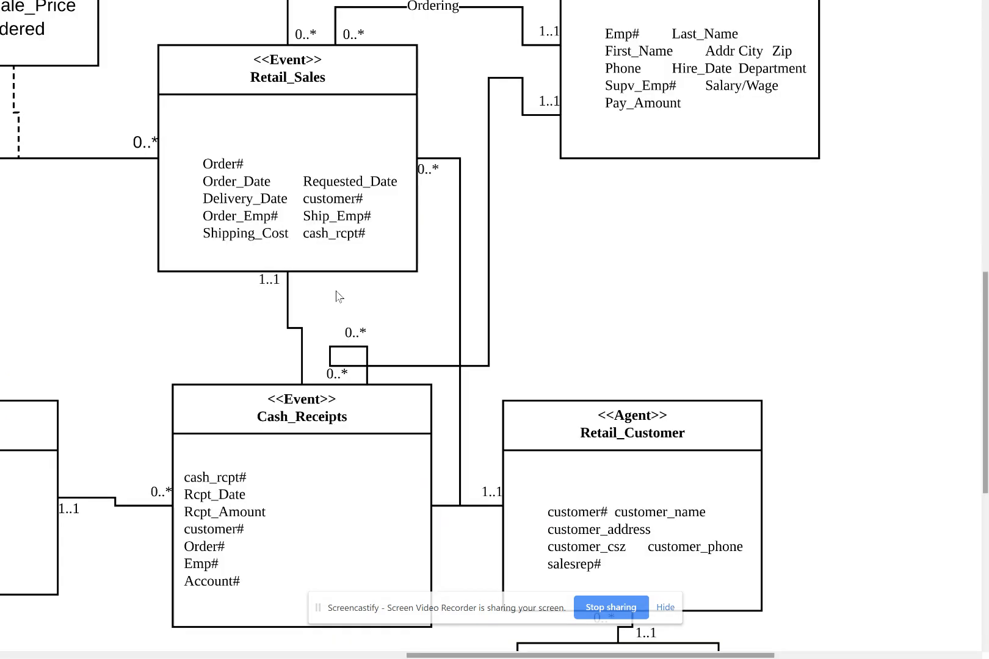
key("alt+Tab")
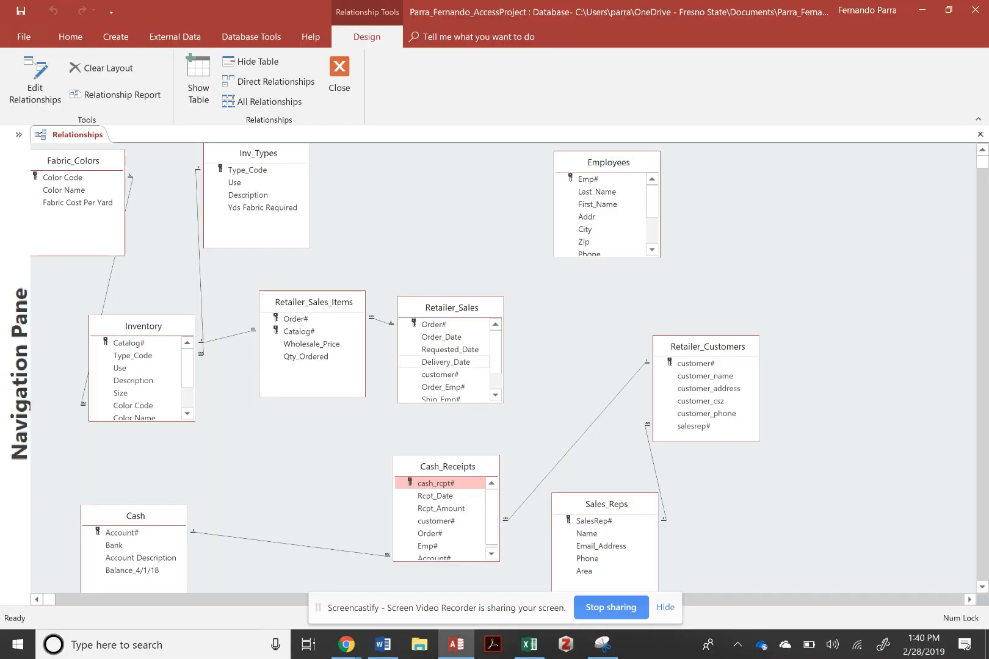
Relate Order# in Retailer_Sales to Order# in Cash_Receipts with referential integrity enforced.
left_click(429, 330)
left_click_drag(429, 330, 431, 402)
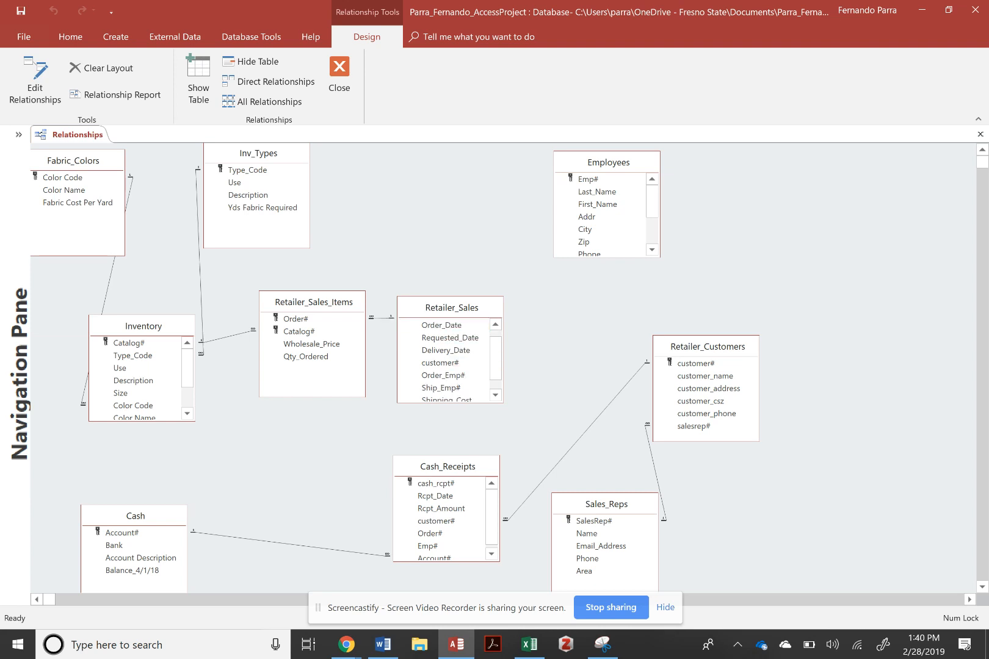
left_click_drag(431, 402, 430, 534)
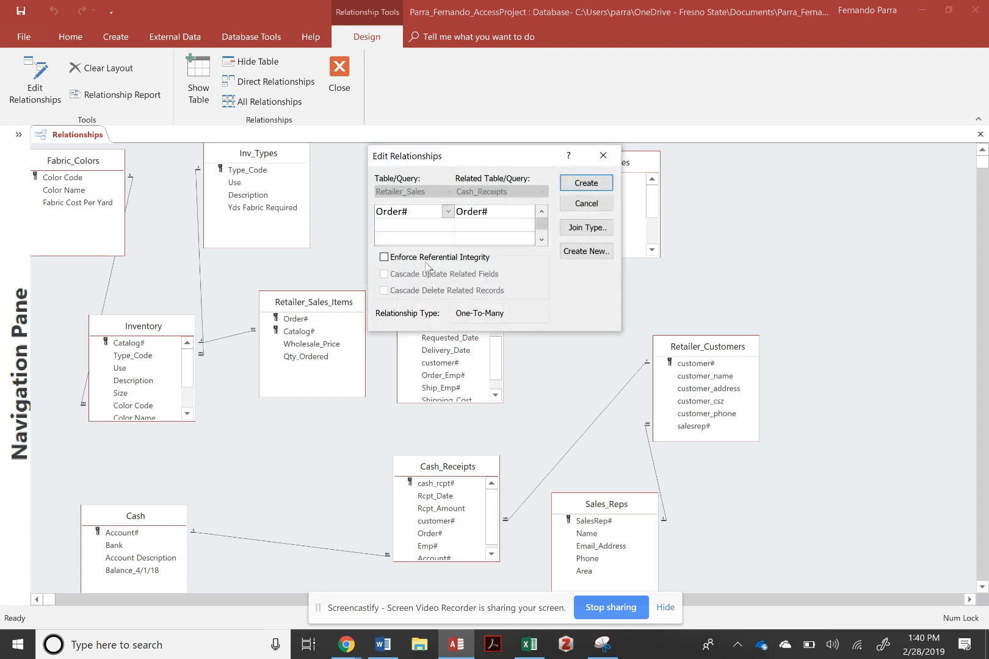
left_click(426, 261)
left_click(586, 183)
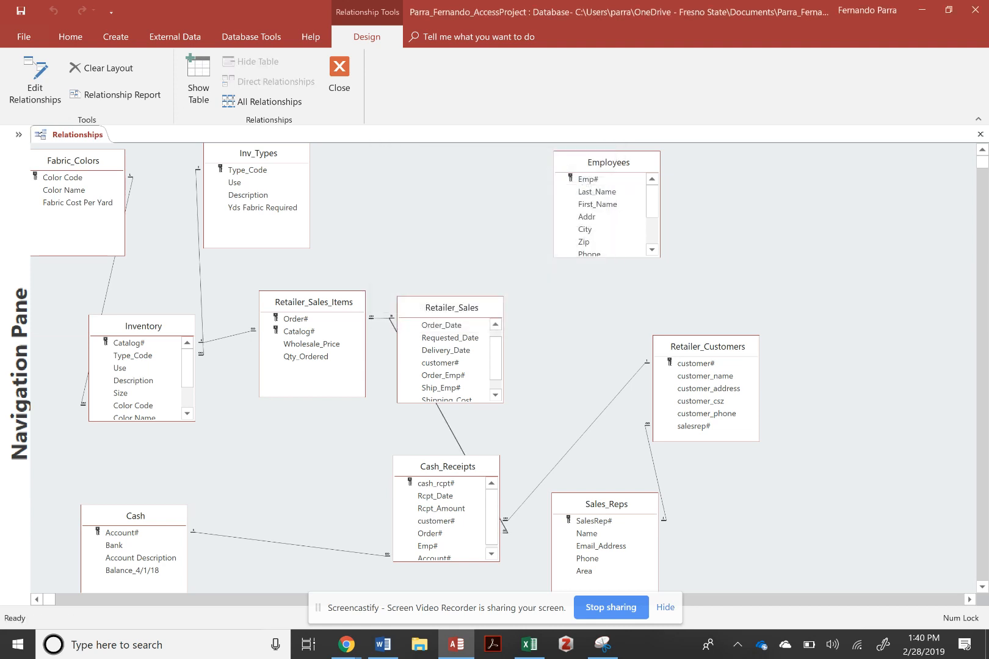
Rearrange Cash_Receipts and Retailer_Sales so that the relationship line between the two tables is easy to follow.
left_click_drag(448, 466, 363, 460)
left_click_drag(407, 513, 407, 545)
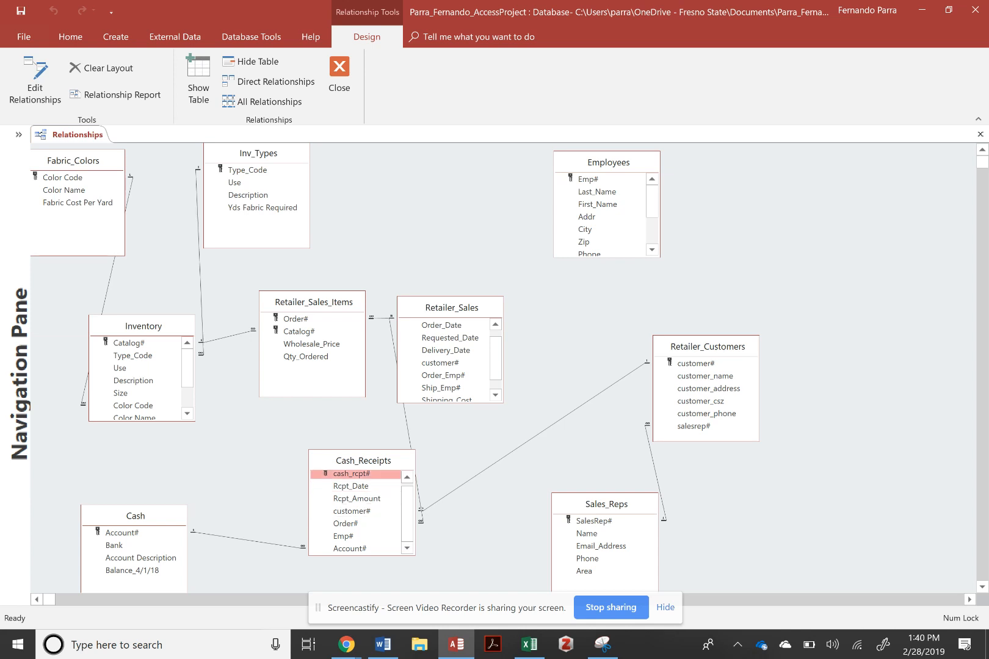
left_click(407, 477)
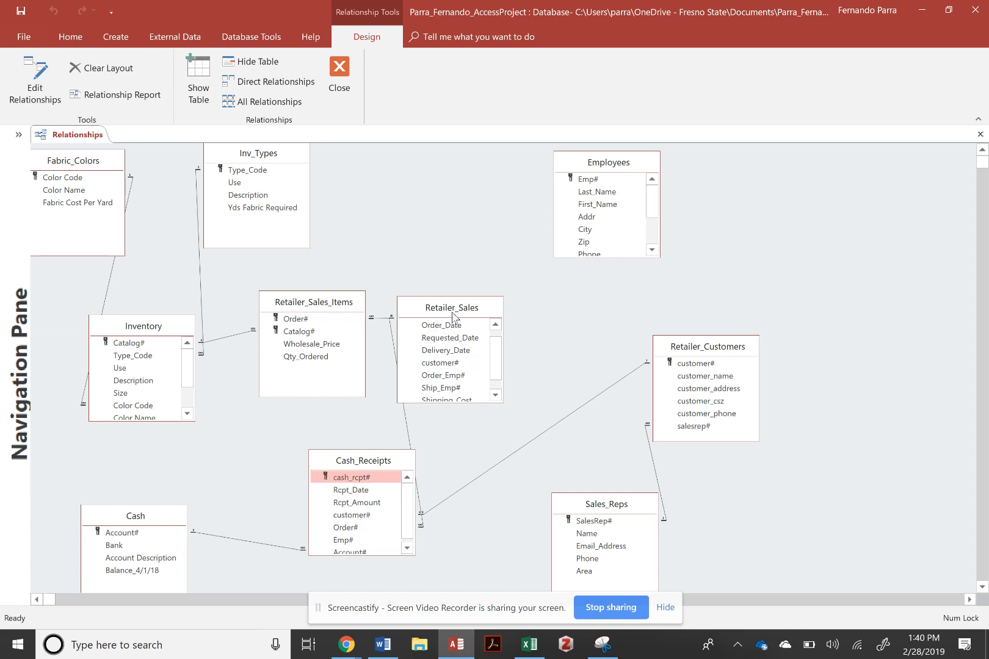
left_click_drag(454, 313, 474, 309)
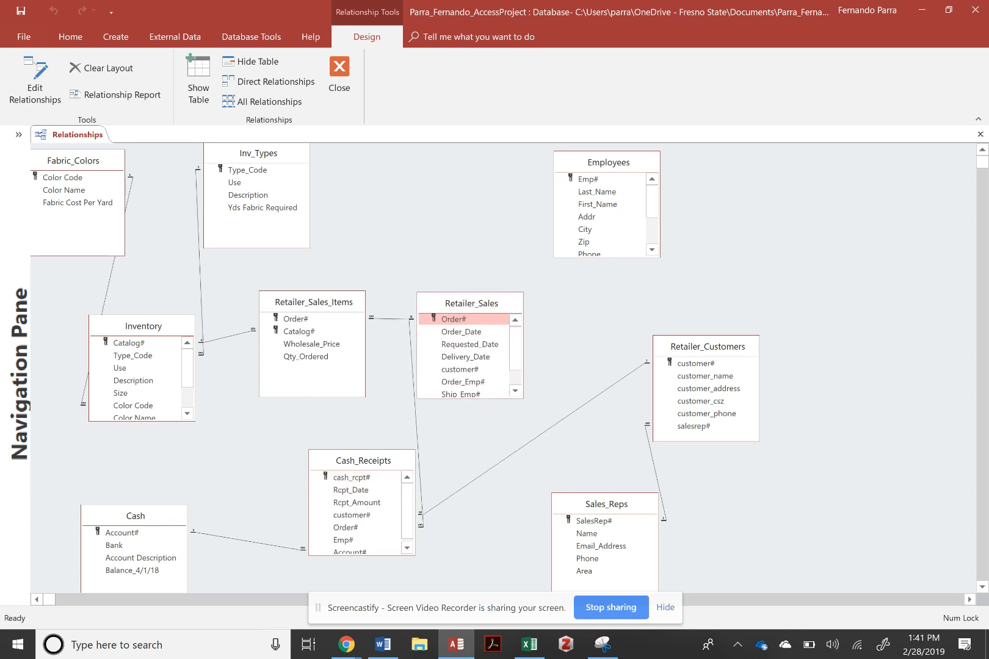
left_click_drag(363, 460, 394, 462)
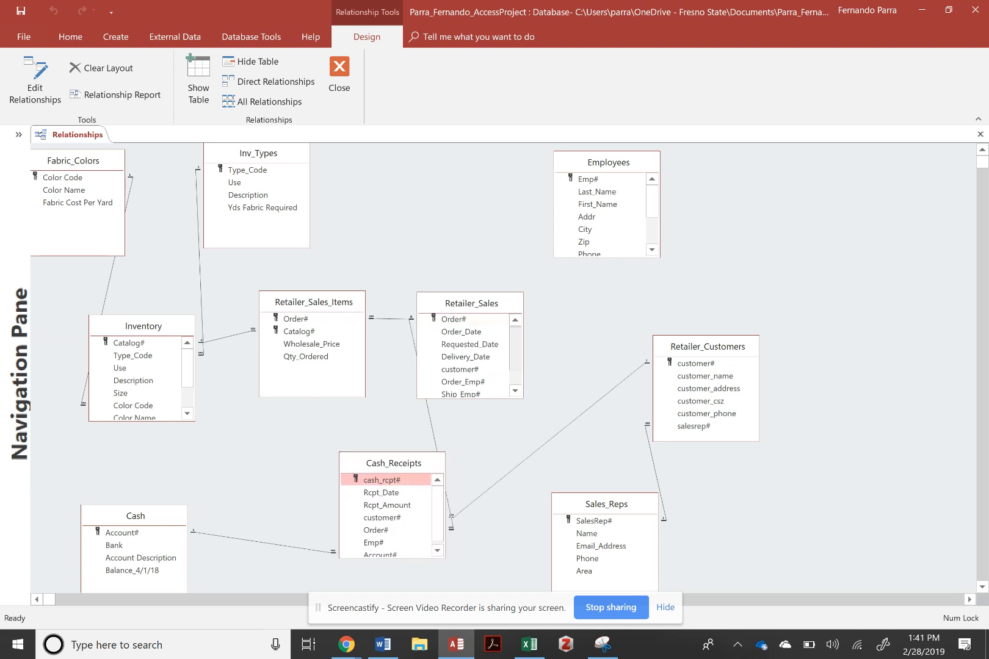
left_click_drag(515, 349, 515, 368)
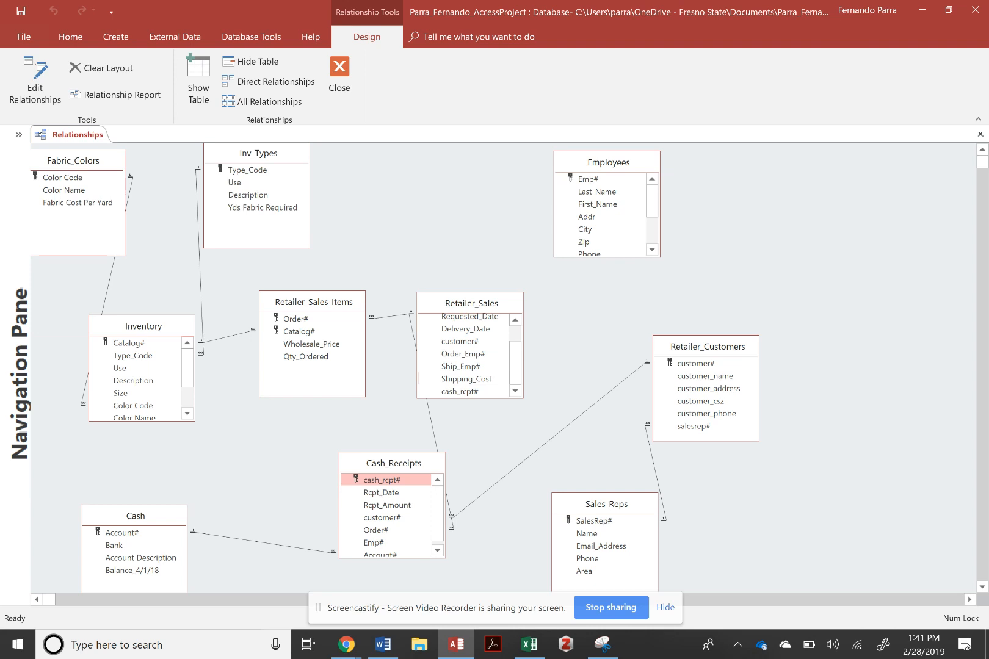
Check the link between Retail_Sales and Retail_Customer in the Lucidchart diagram and, in Access, move Retailer_Sales slightly higher and closer to Retailer_Sales_Items.
key("alt+Tab")
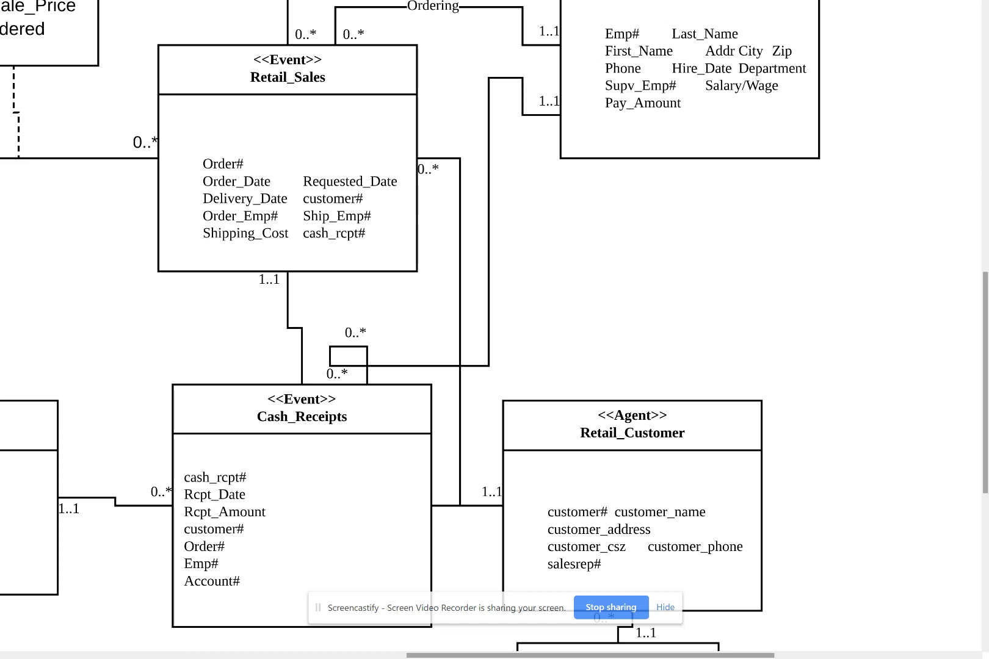
key("alt+Tab")
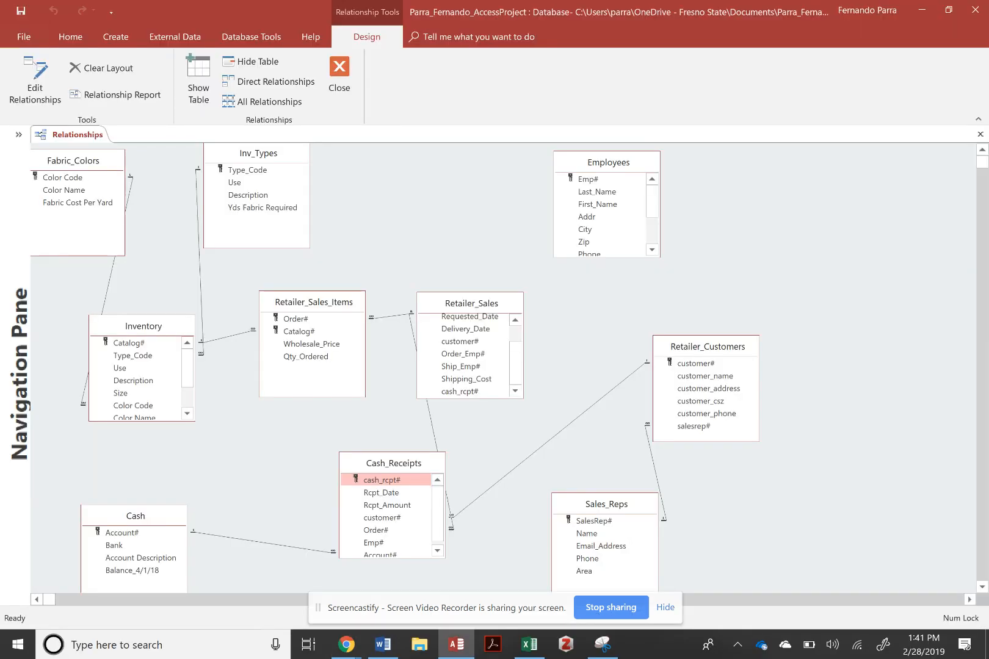
key("alt+Tab")
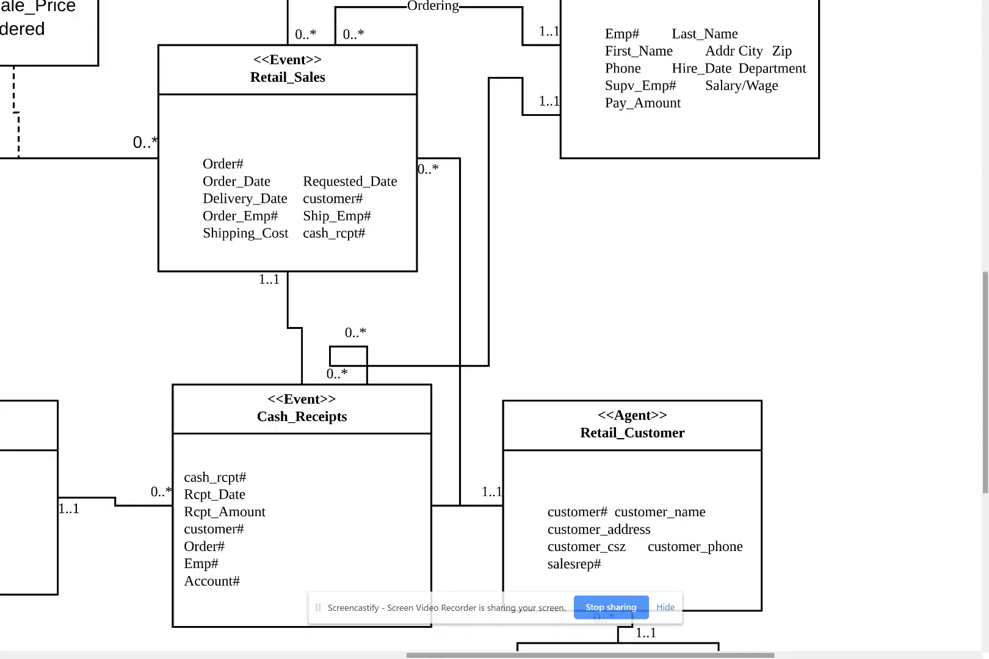
scroll(459, 276, "up", 1)
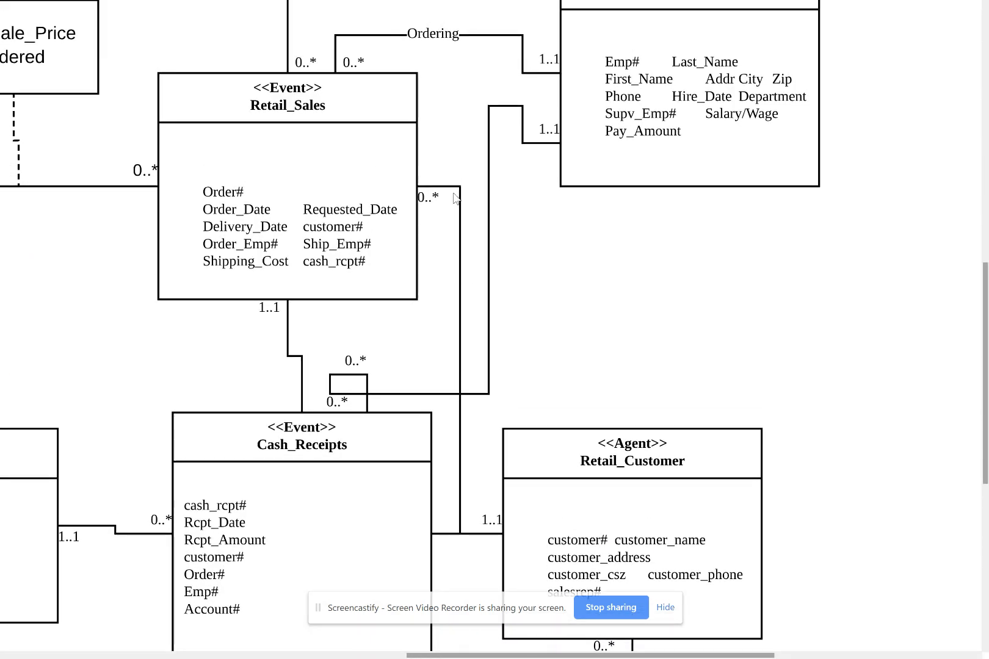
key("alt+Tab")
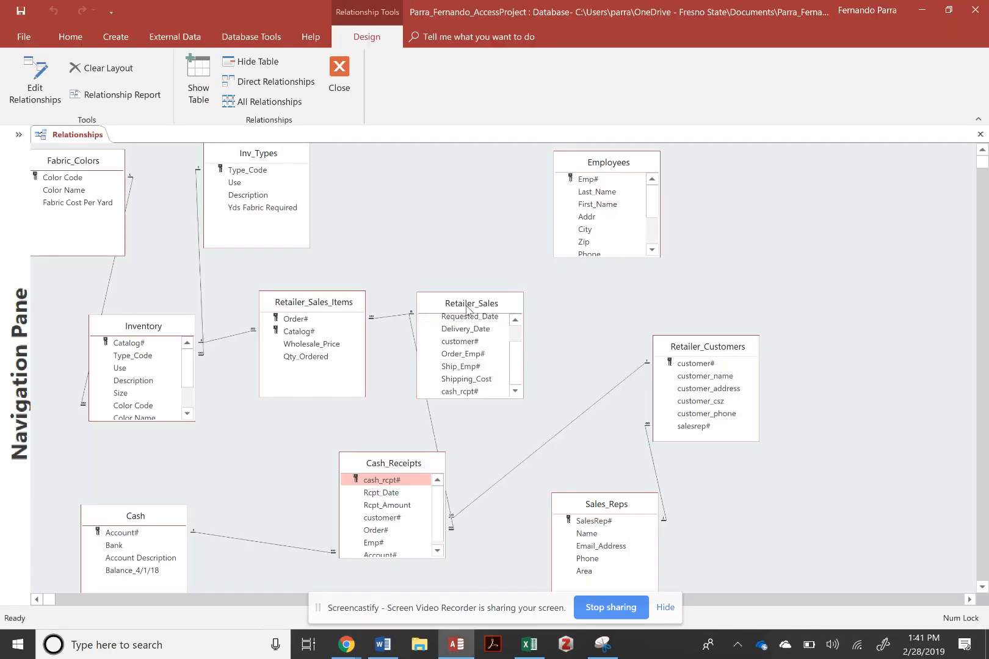
left_click_drag(466, 309, 446, 292)
key("alt+Tab")
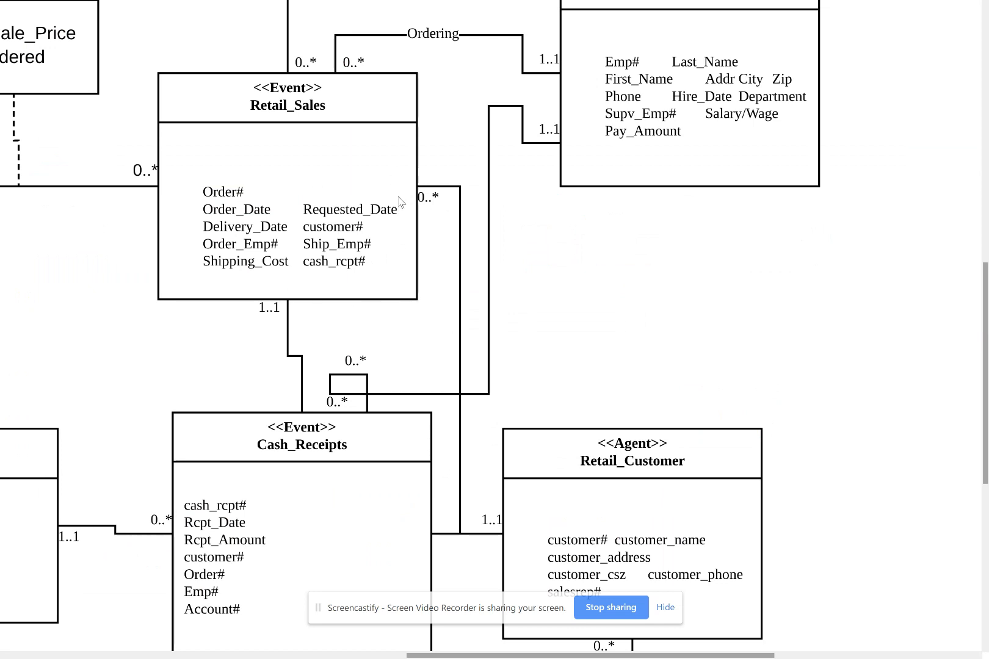
key("alt+Tab")
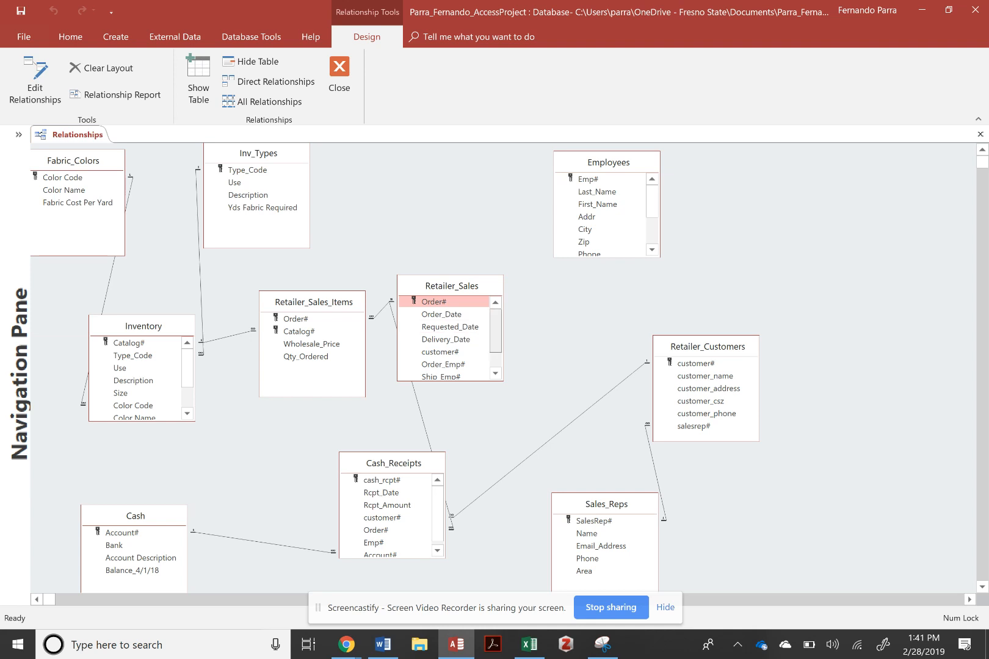
Relate customer# in Retailer_Customers to customer# in Retailer_Sales with referential integrity enforced.
scroll(495, 315, "down", 1)
left_click(495, 303)
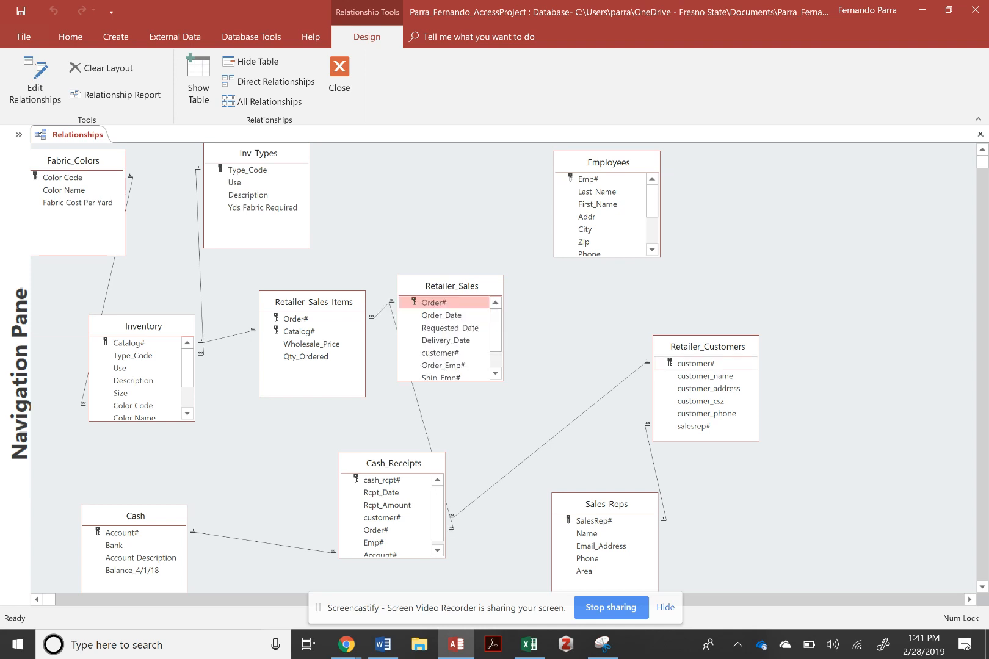
left_click(695, 363)
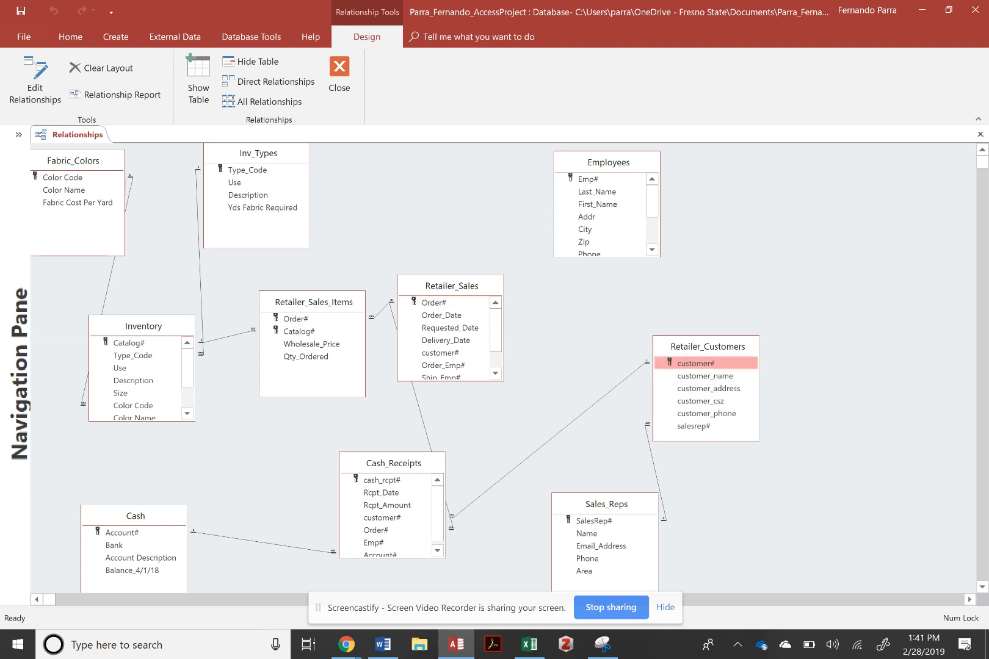
scroll(450, 338, "down", 2)
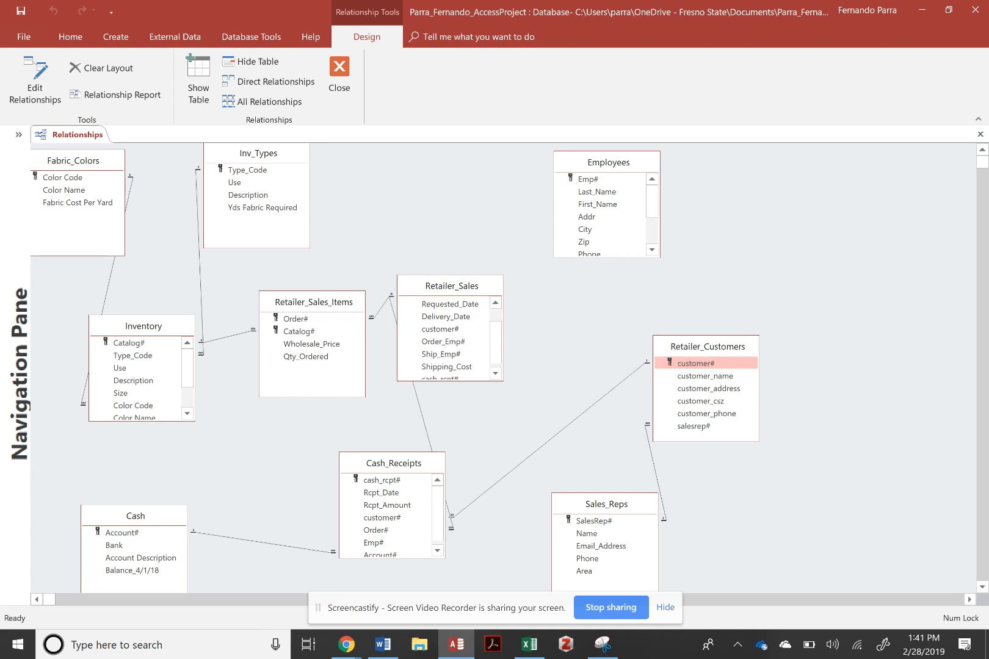
left_click_drag(696, 363, 443, 327)
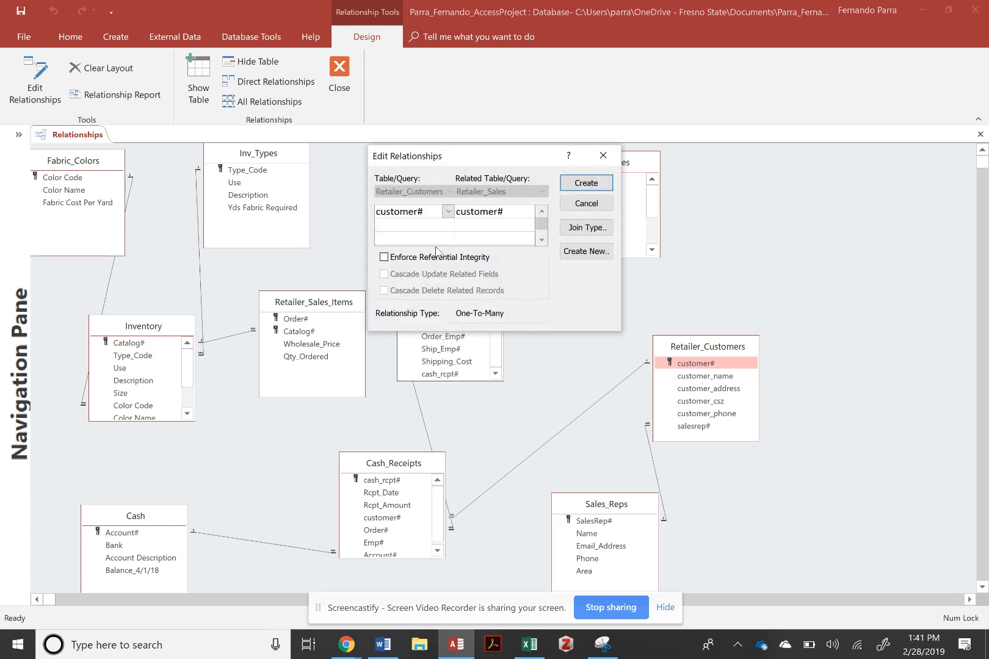
left_click(420, 259)
left_click(585, 183)
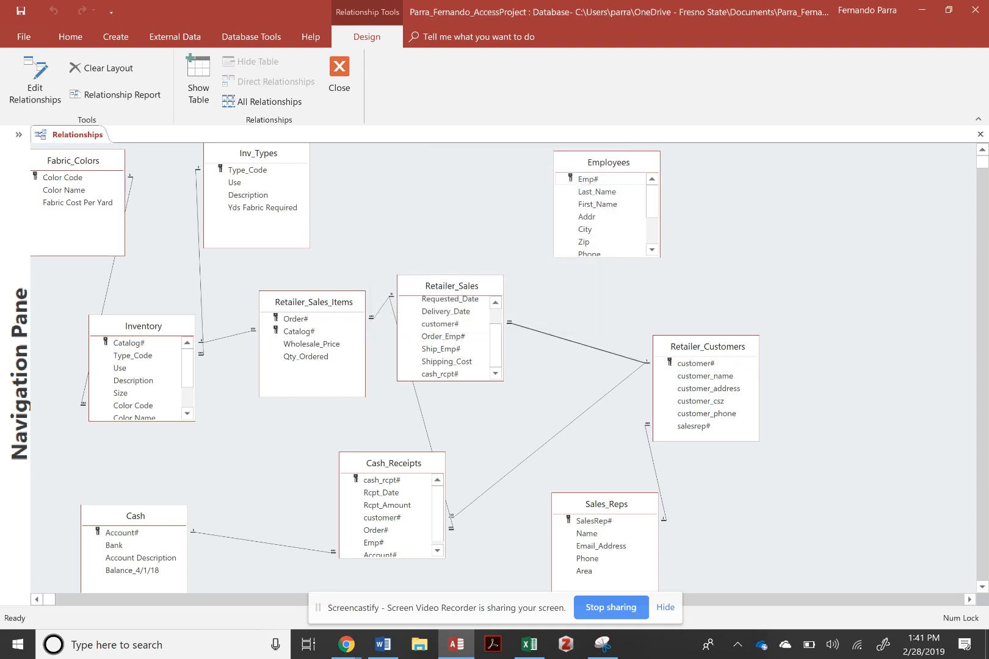
Compare the Lucidchart diagram's links among Retail_Sales, Cash_Receipts, Retail_Customer and Sales_Reps with the relationships in Access.
key("alt+Tab")
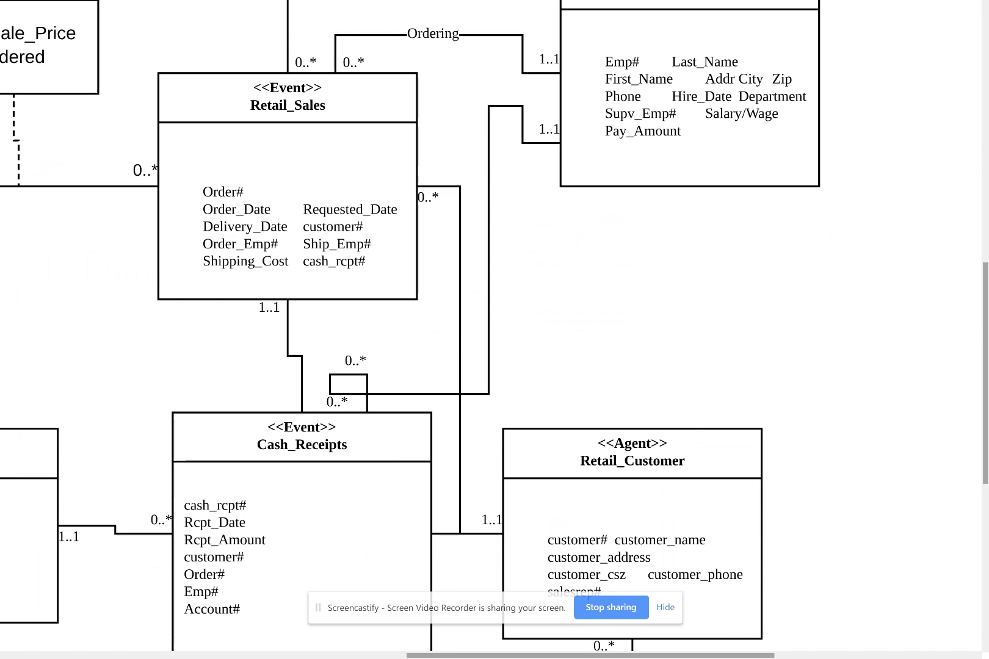
scroll(494, 329, "up", 2)
scroll(494, 330, "down", 3)
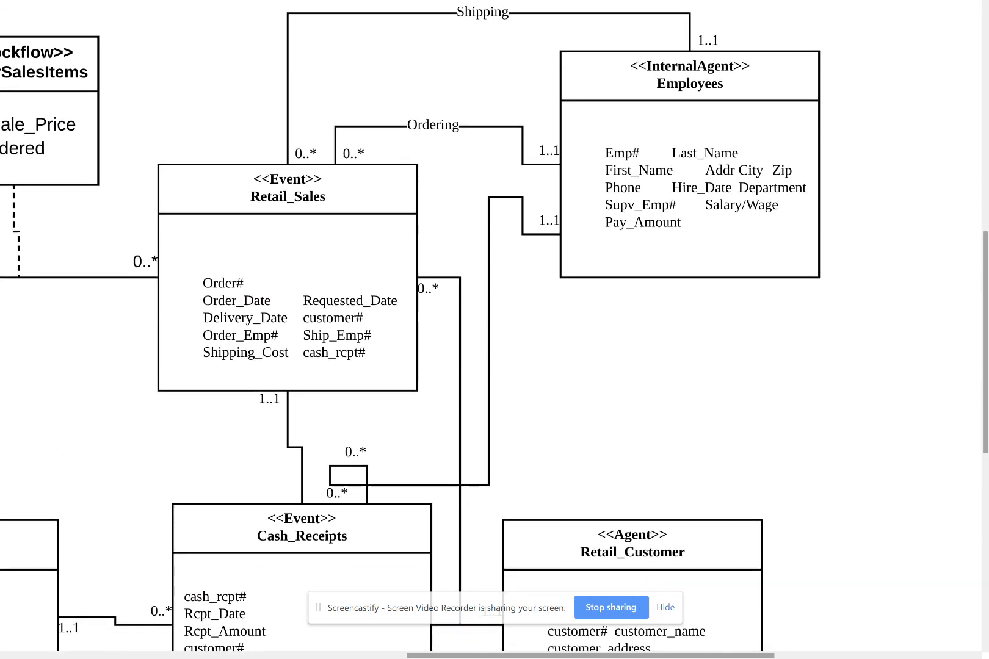
key("alt+Tab")
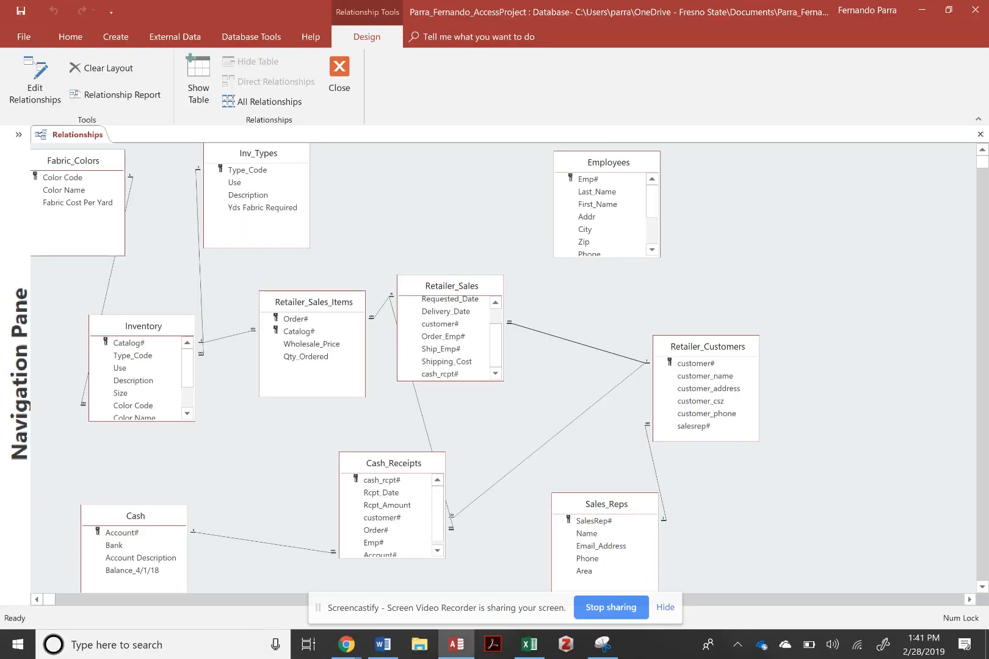
key("alt+Tab")
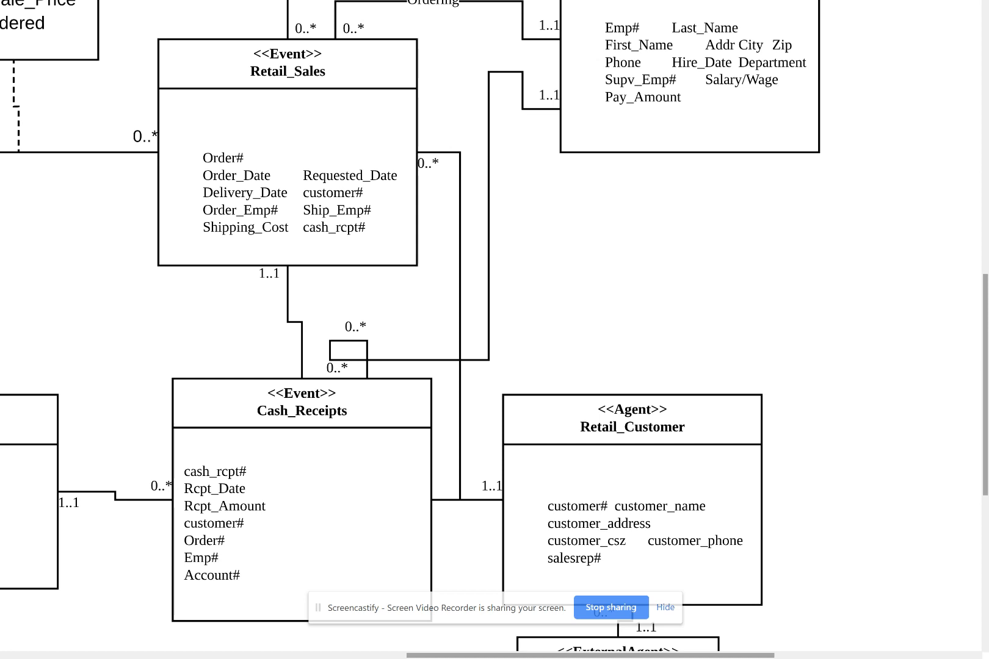
scroll(494, 329, "down", 1)
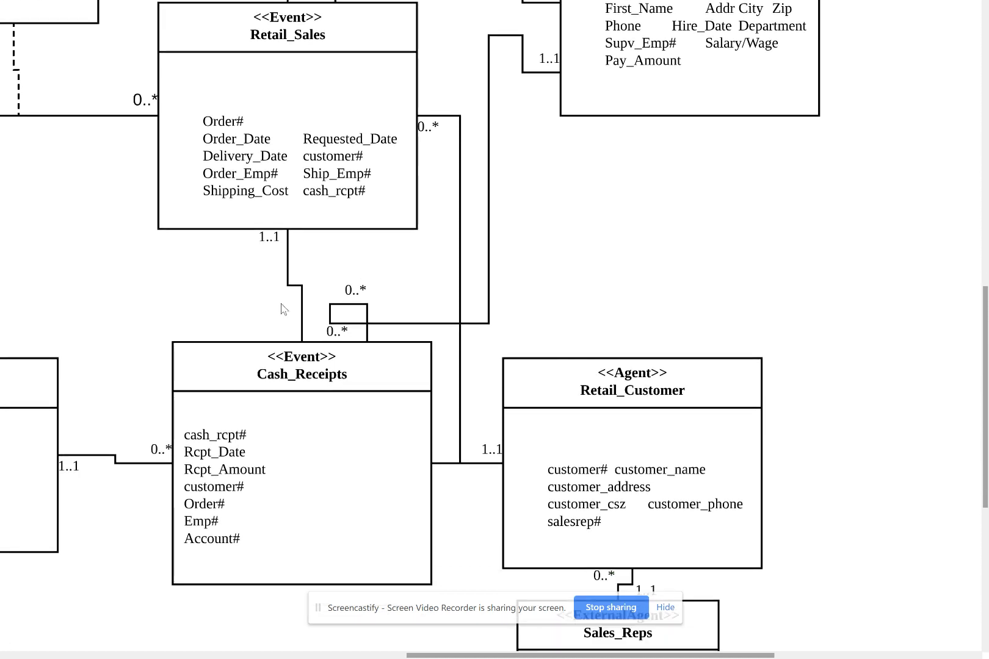
key("alt+Tab")
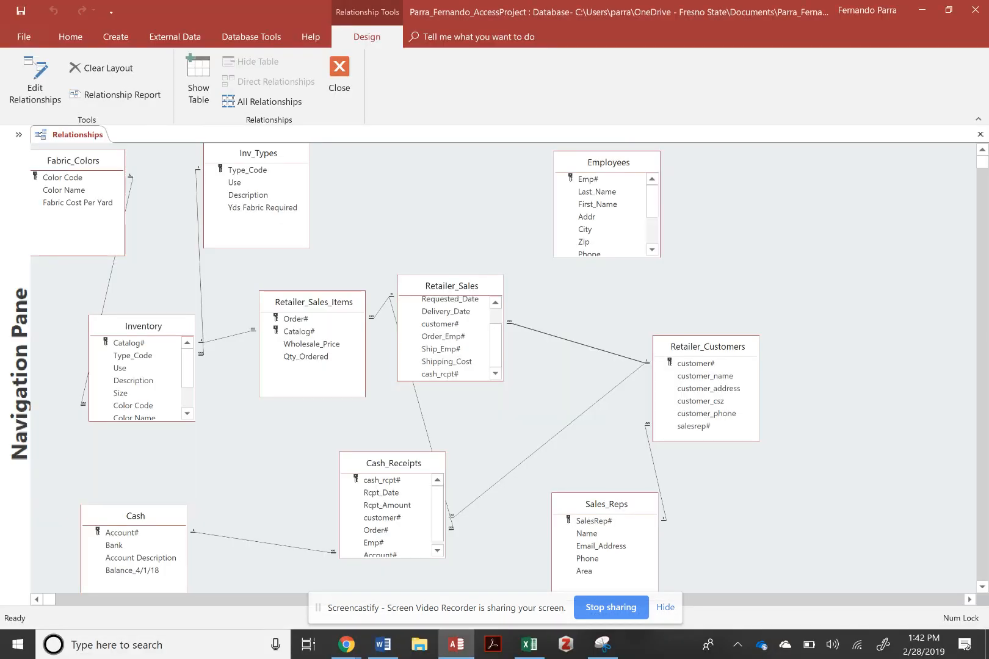
key("alt+Tab")
scroll(494, 329, "down", 3)
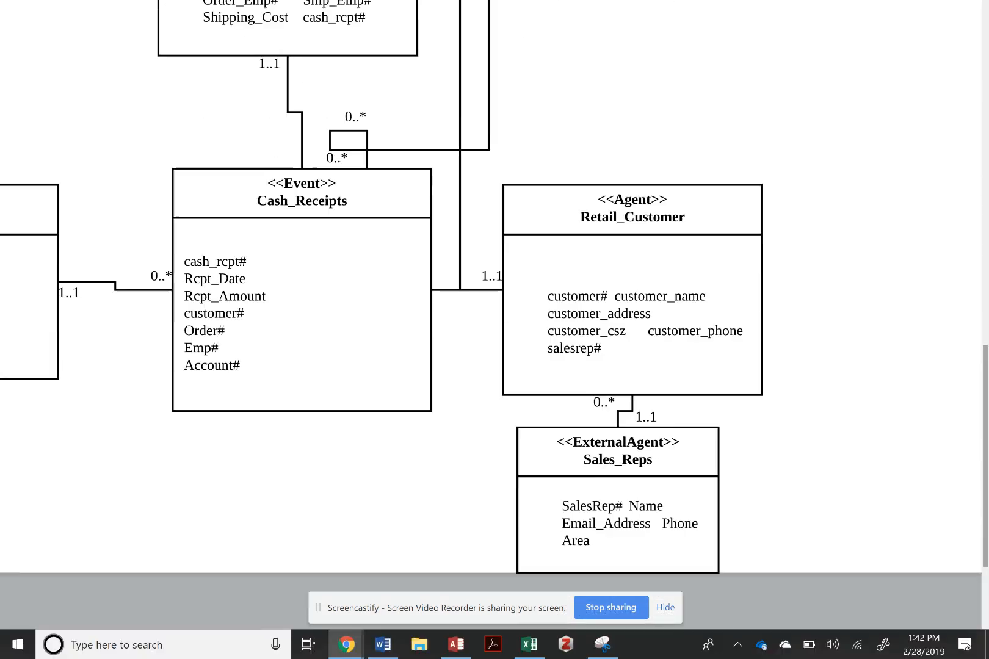
key("alt+Tab")
key("alt+Tab")
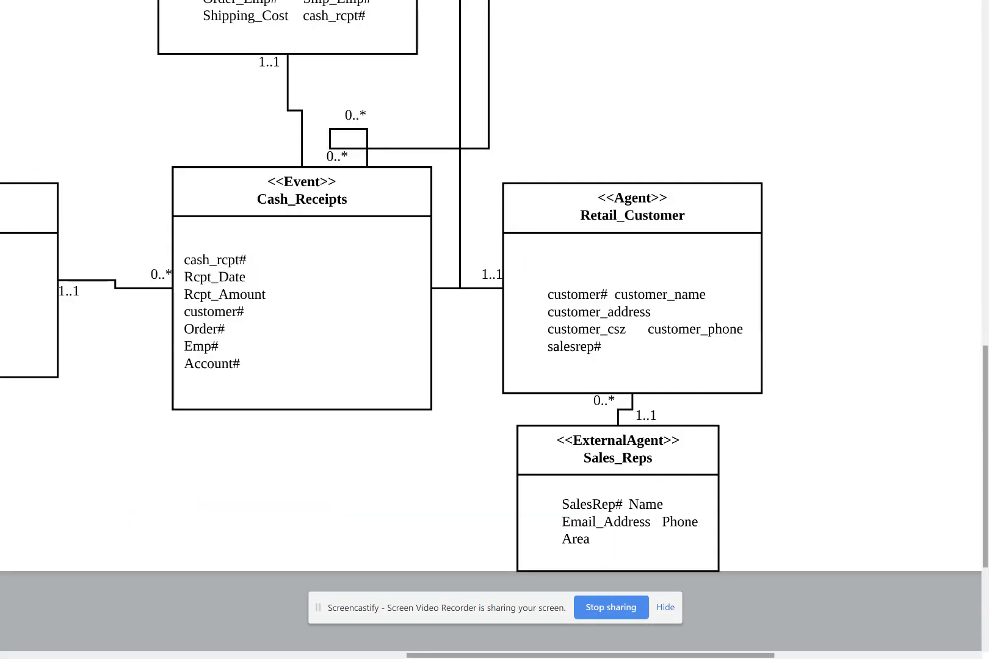
Examine the Shipping, Ordering and Cash_Receipts links of Employees in the Lucidchart diagram and return to Access.
key("alt+Tab")
scroll(494, 305, "up", 5)
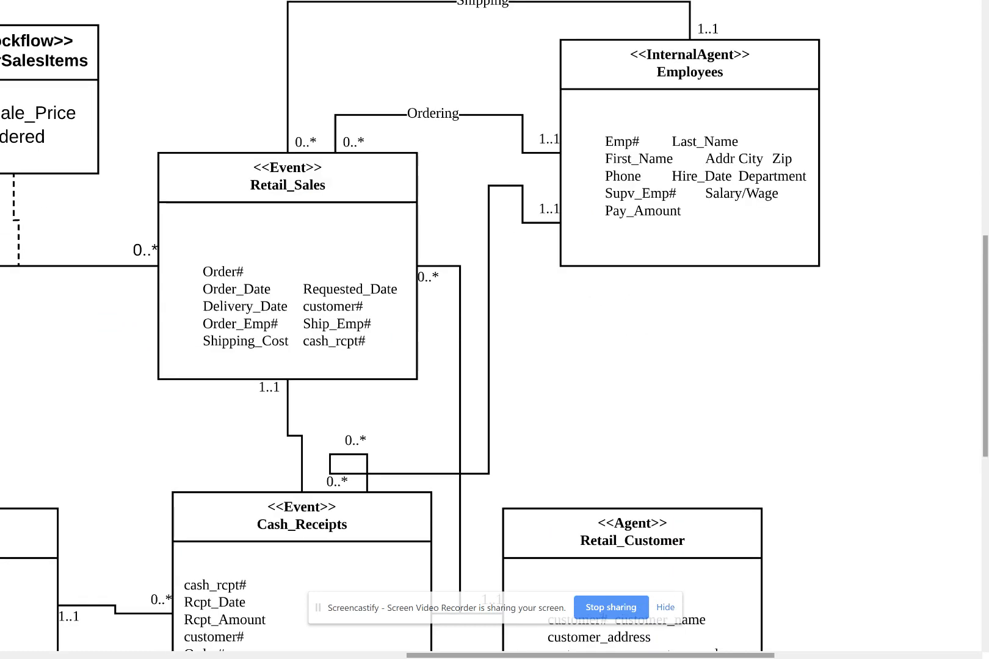
scroll(494, 326, "up", 3)
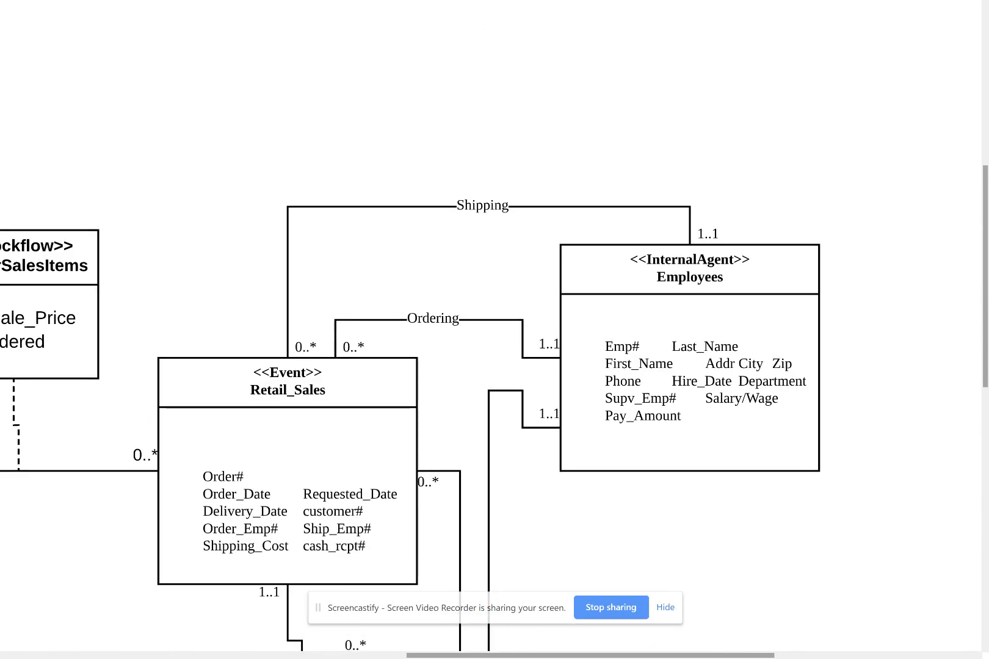
key("alt+Tab")
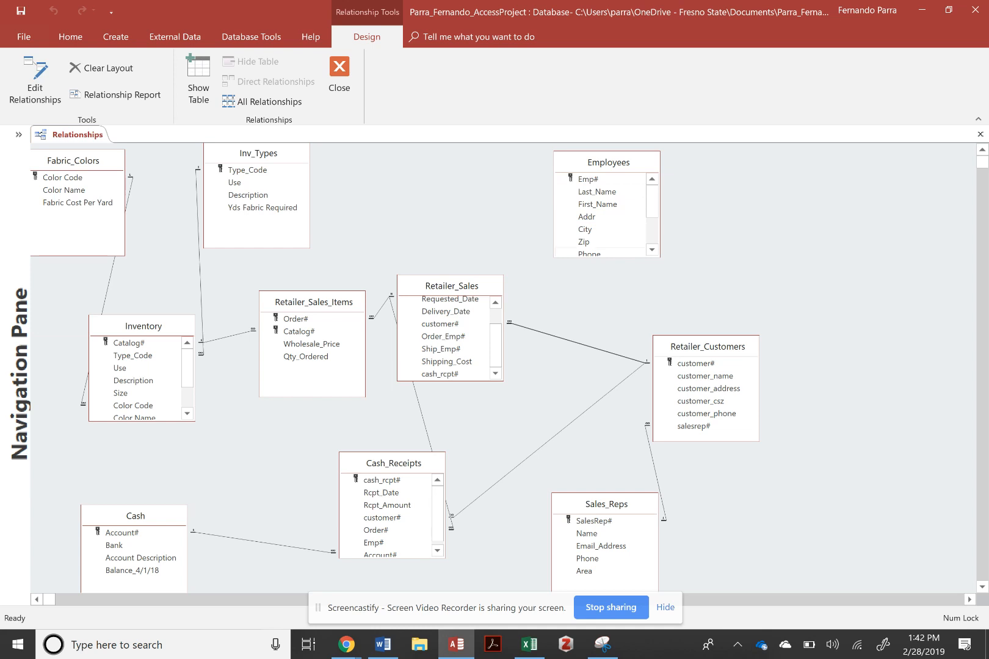
Move Employees slightly to the right, examine its Shipping, Ordering and Cash_Receipts links in the Lucidchart diagram, and return to Access.
left_click_drag(608, 162, 653, 166)
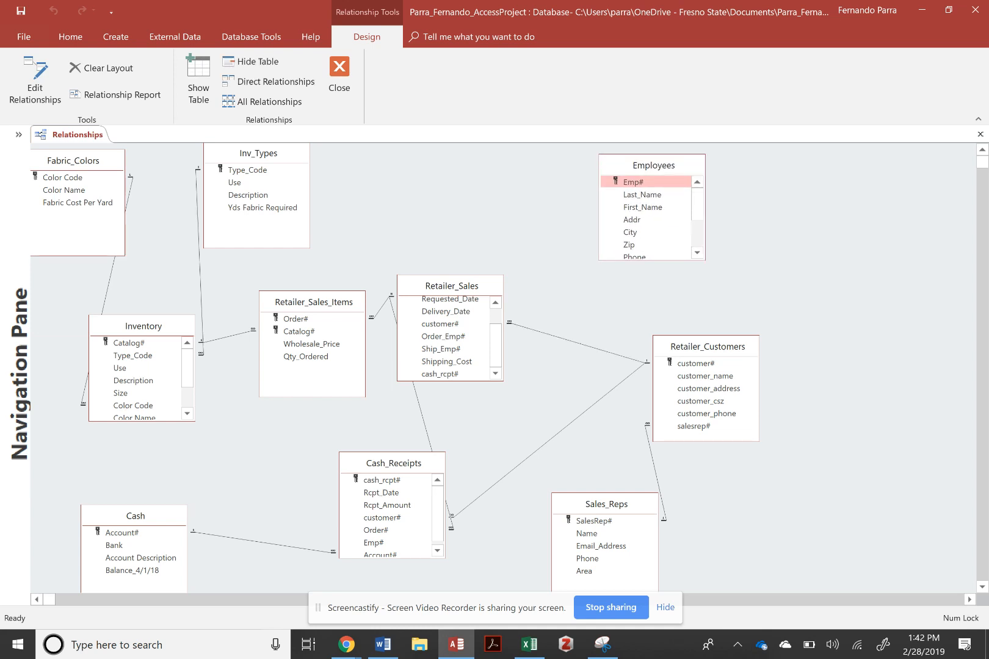
key("alt+Tab")
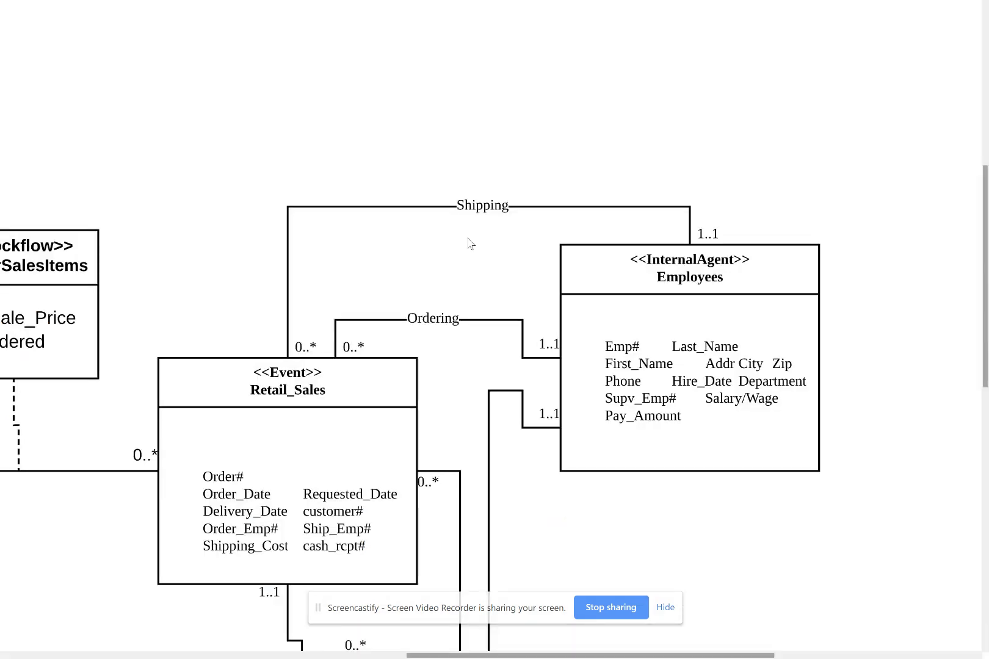
scroll(489, 329, "down", 4)
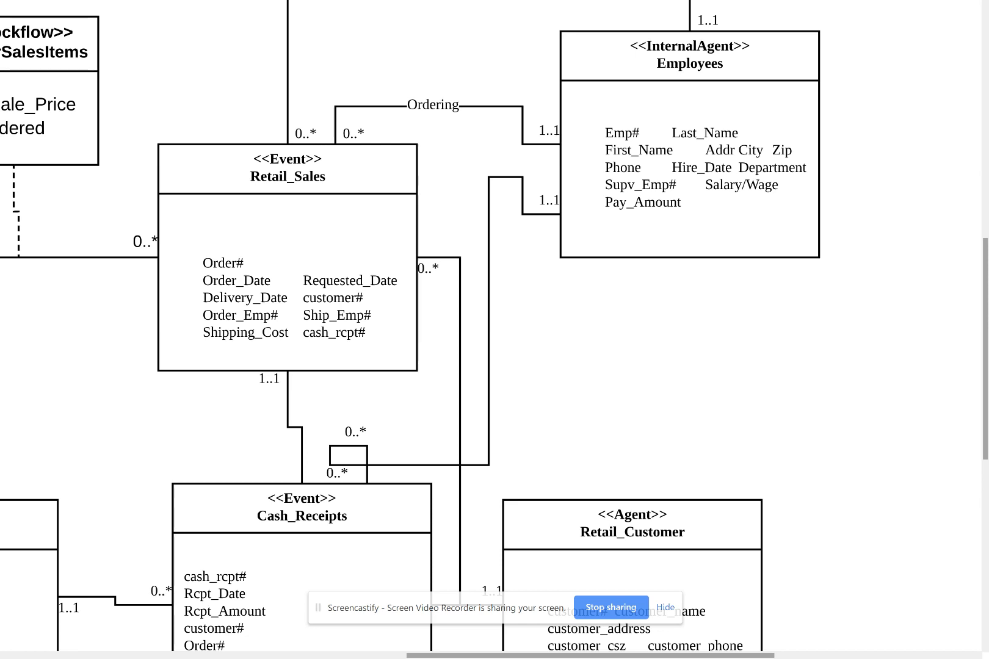
scroll(494, 326, "up", 7)
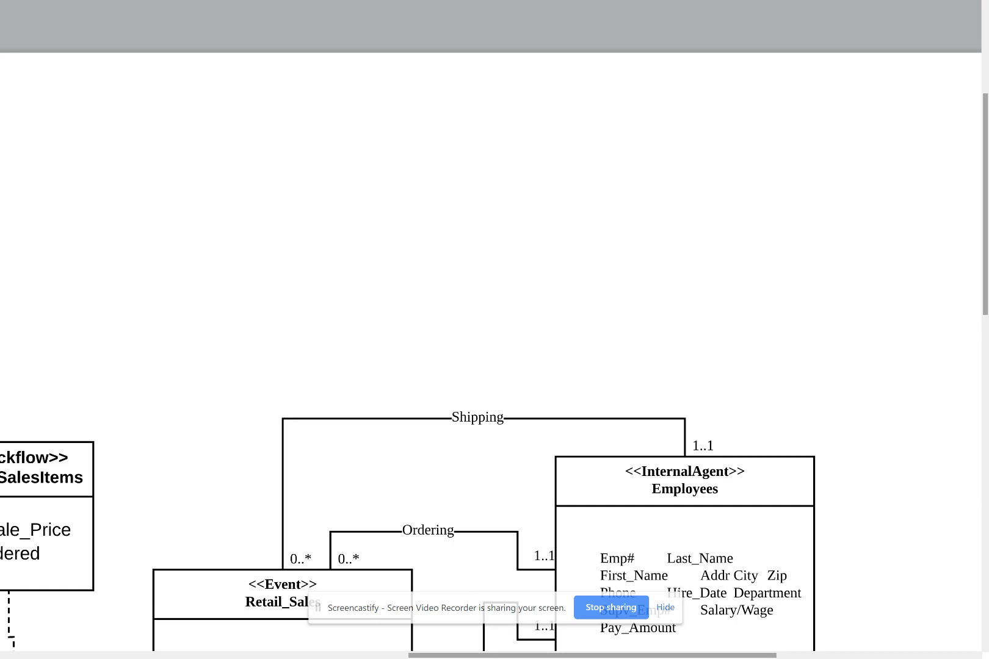
key("alt+Tab")
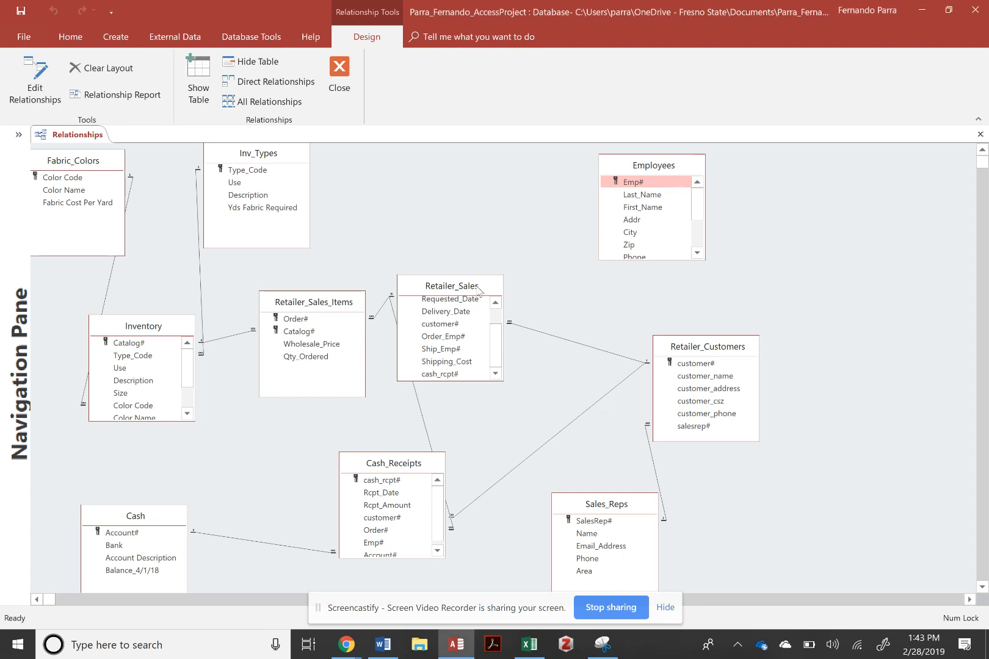
Relate Emp# in Employees to Order_Emp# in Retailer_Sales with referential integrity enforced.
scroll(489, 311, "up", 1)
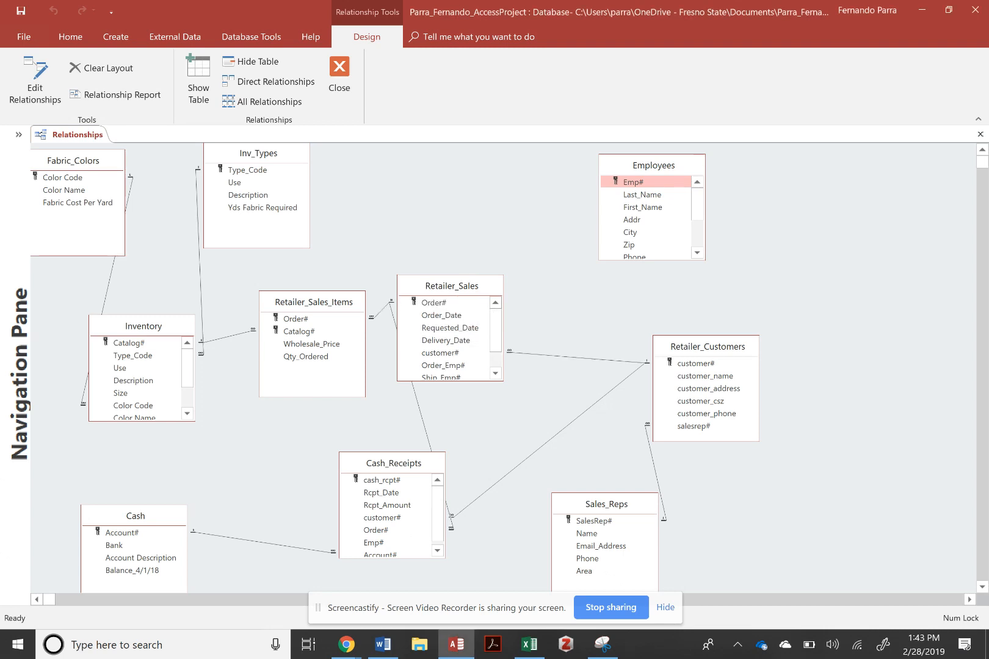
scroll(647, 220, "down", 1)
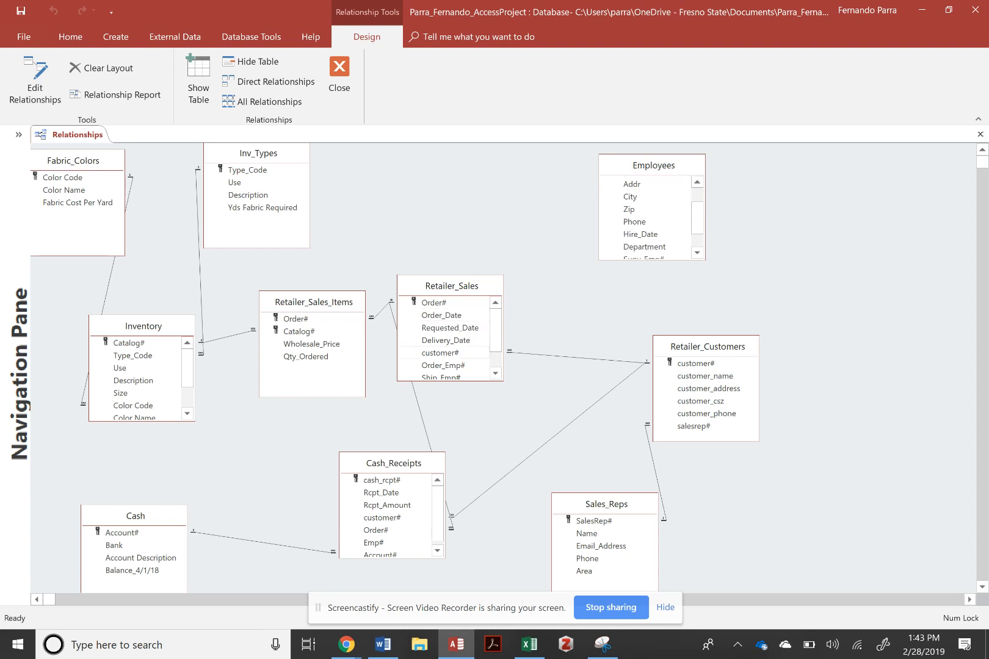
scroll(647, 220, "up", 1)
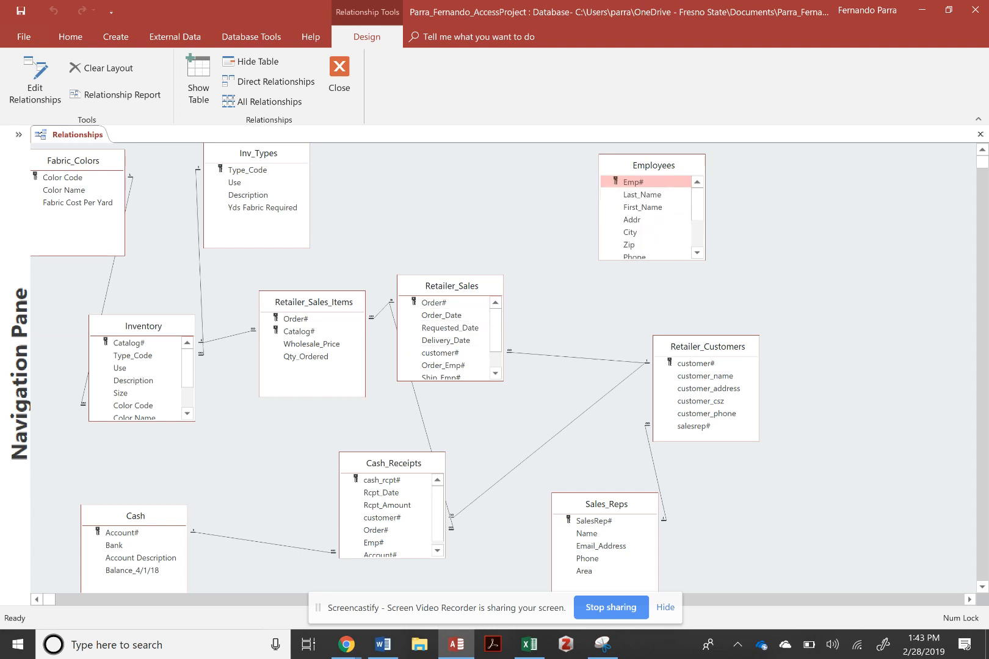
left_click_drag(628, 182, 443, 336)
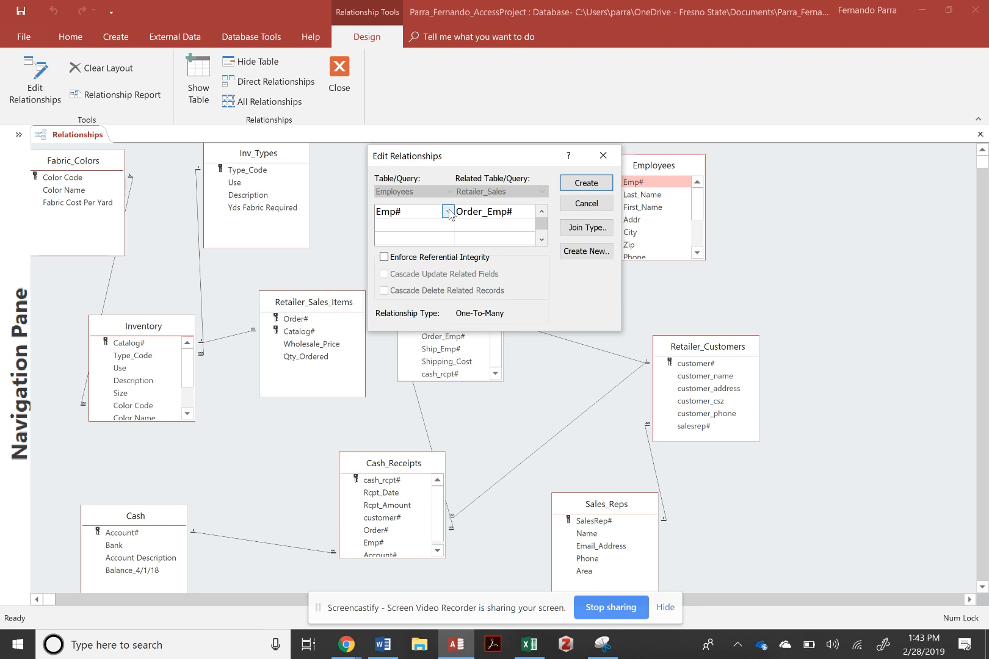
left_click(408, 257)
key("Return")
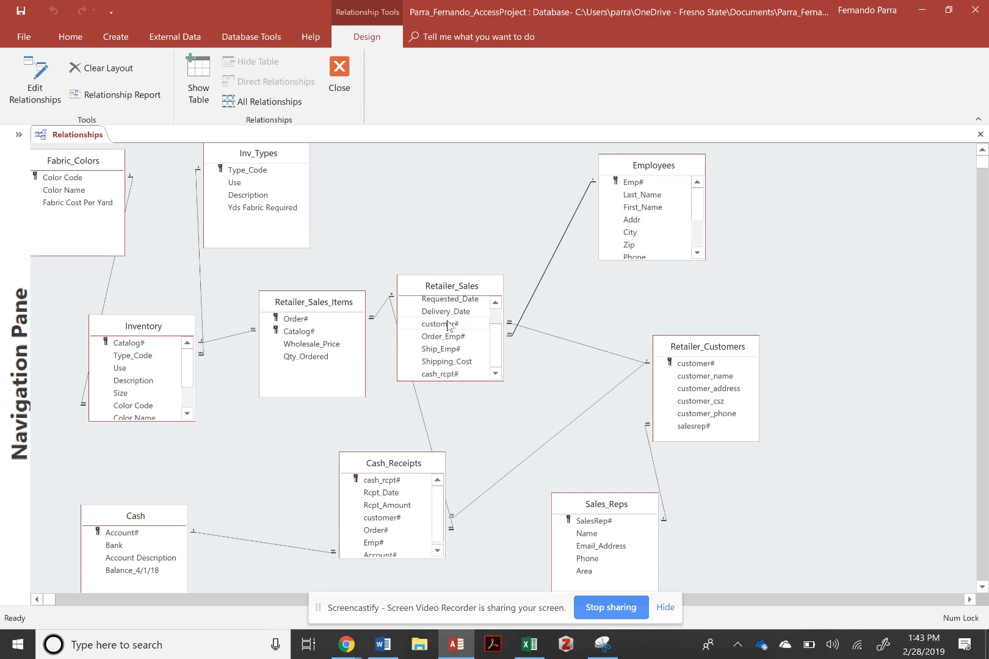
Add two more copies of the Employees table to the layout and arrange them to the right of the original.
left_click(196, 80)
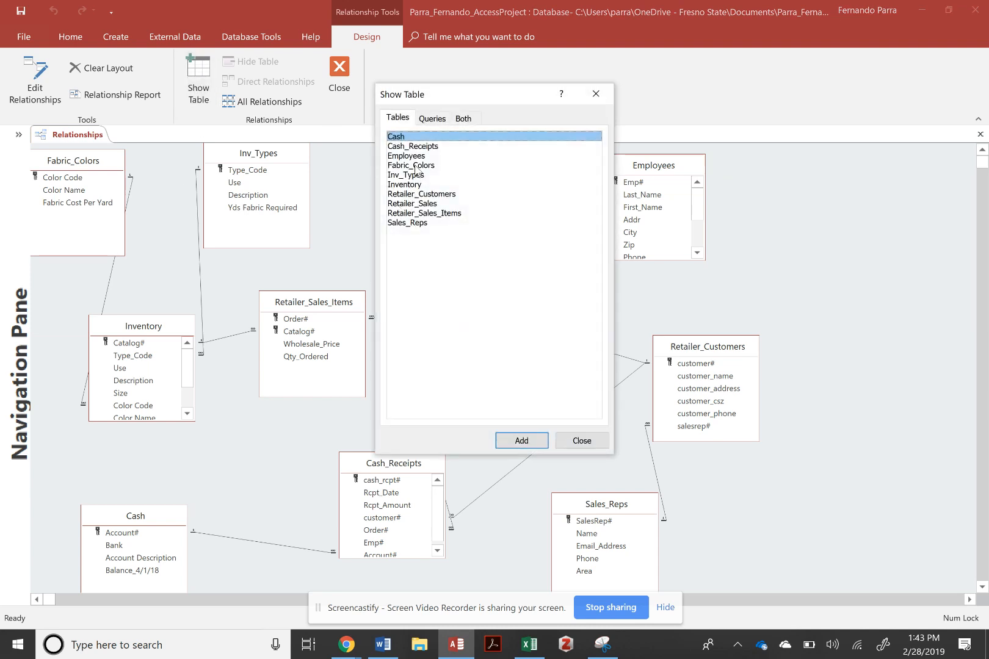
left_click(418, 156)
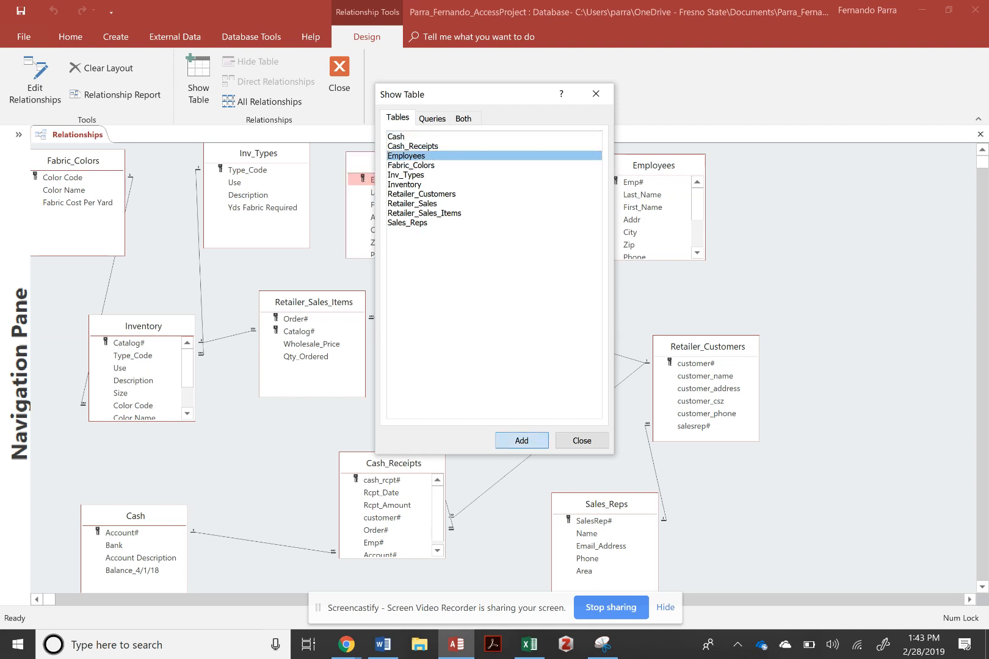
left_click(521, 440)
left_click(582, 440)
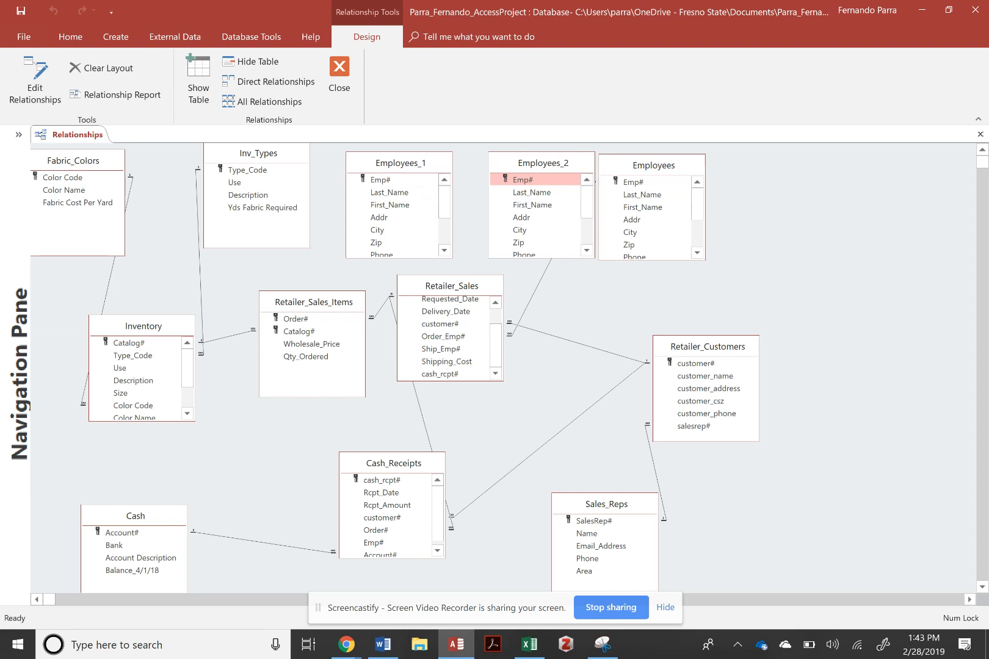
left_click_drag(537, 163, 839, 240)
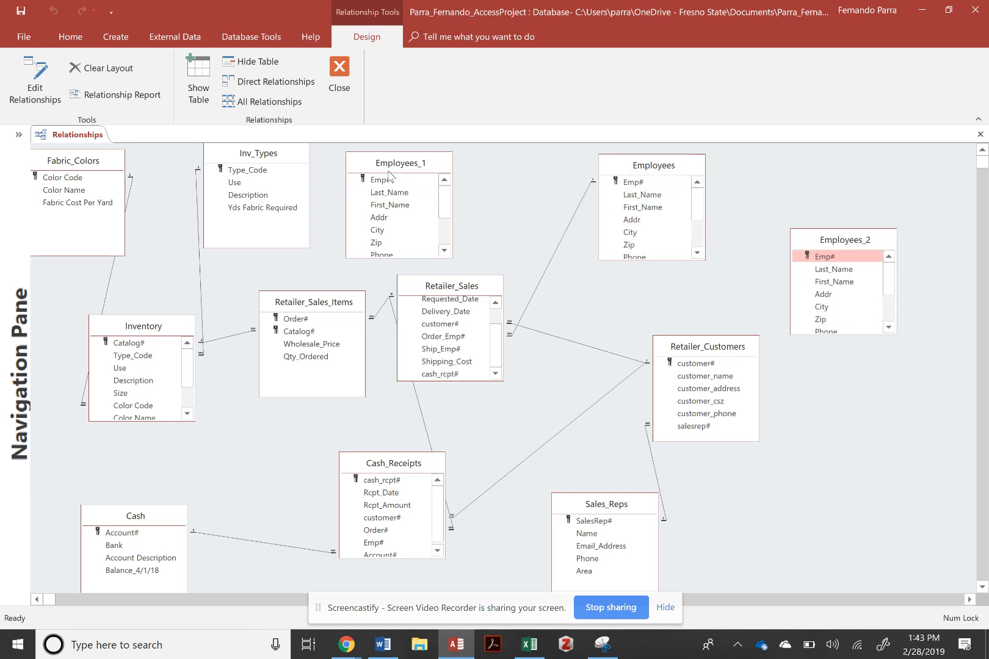
left_click_drag(388, 172, 769, 172)
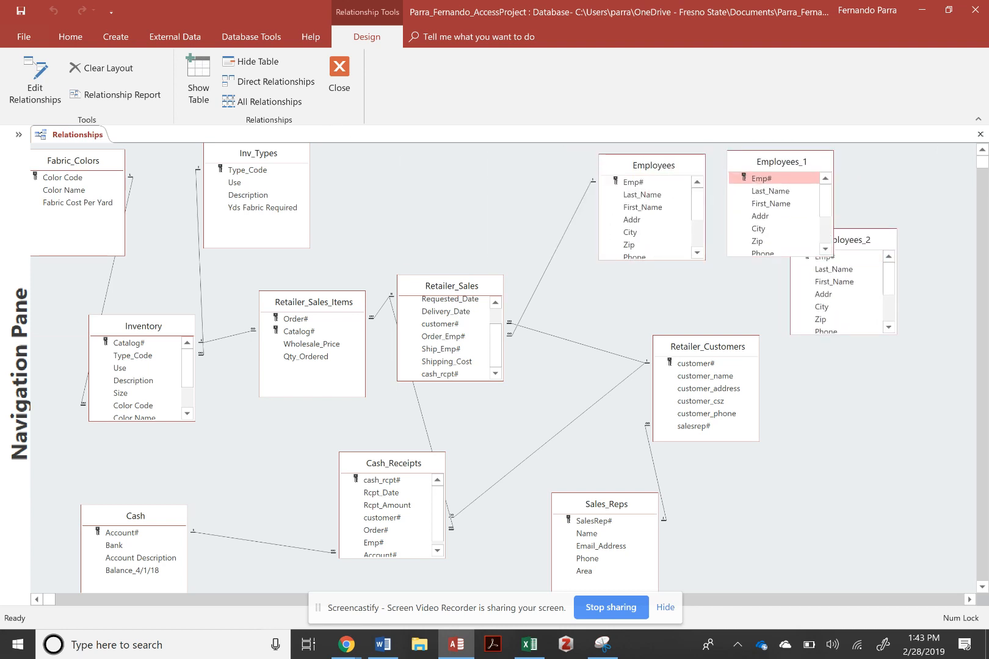
left_click_drag(653, 166, 637, 151)
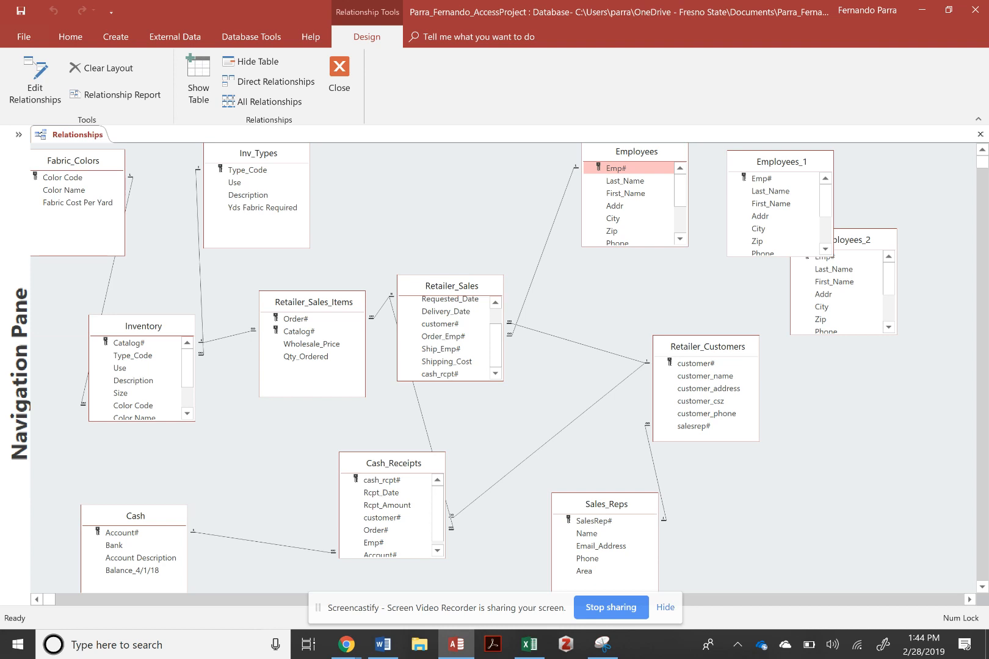
Move Employees_1 slightly lower and relate its Emp# to Ship_Emp# in Retailer_Sales with referential integrity enforced.
mouse_move(781, 162)
left_mouse_down()
mouse_move(749, 212)
mouse_move(470, 348)
mouse_move(441, 348)
left_mouse_up()
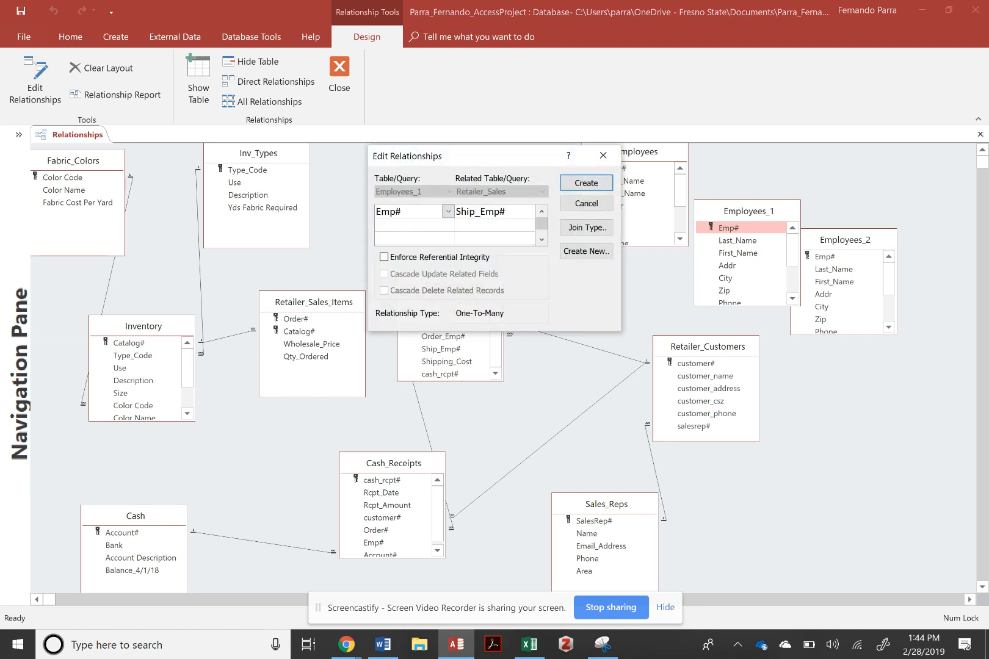
left_click(384, 257)
key("Return")
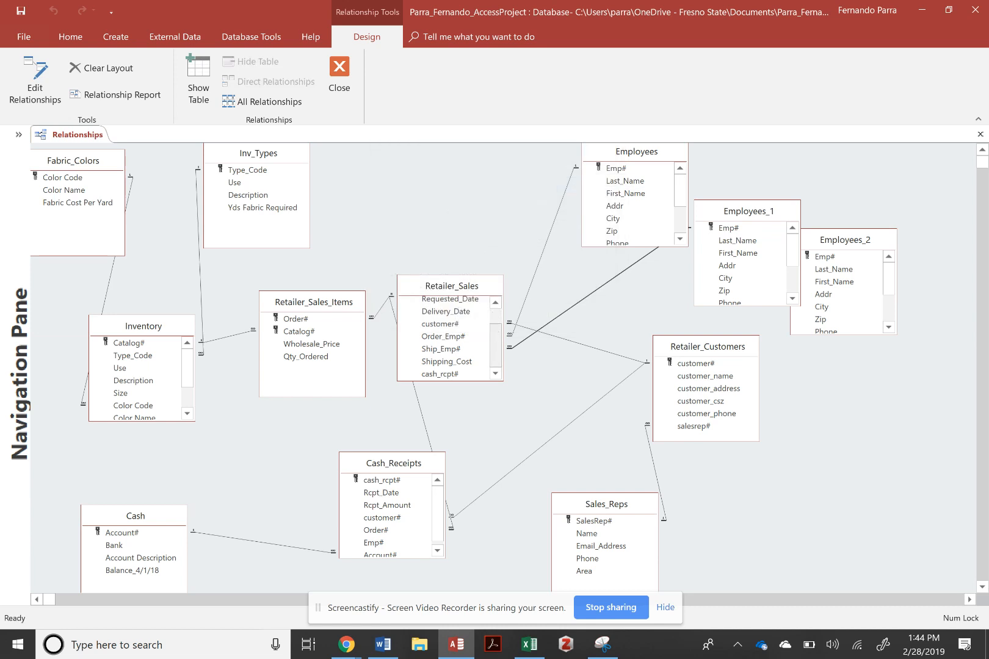
right_click(495, 343)
left_click(495, 316)
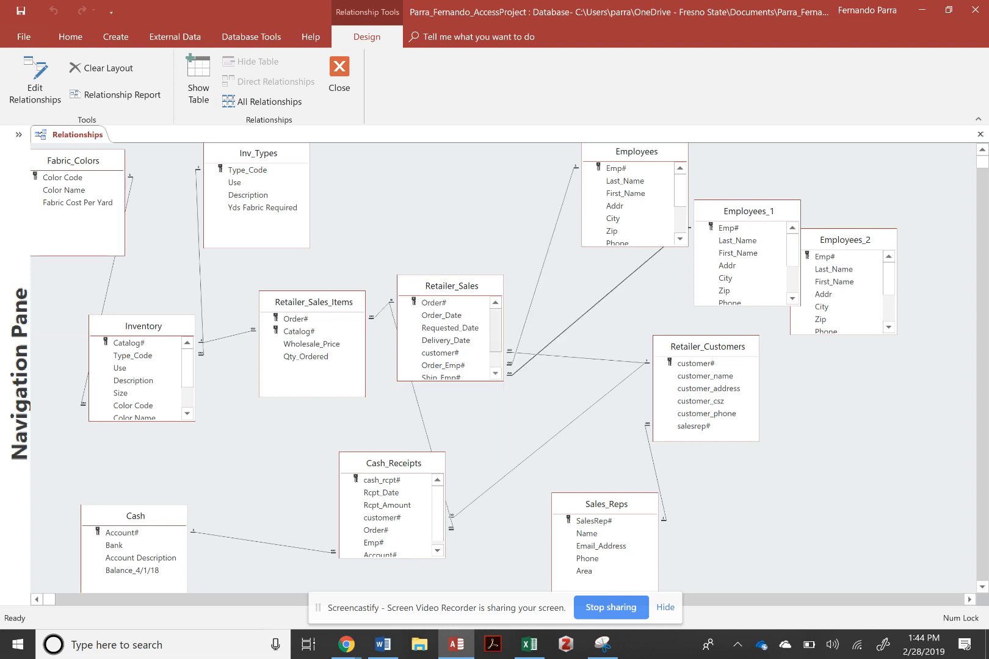
left_click_drag(495, 330, 495, 348)
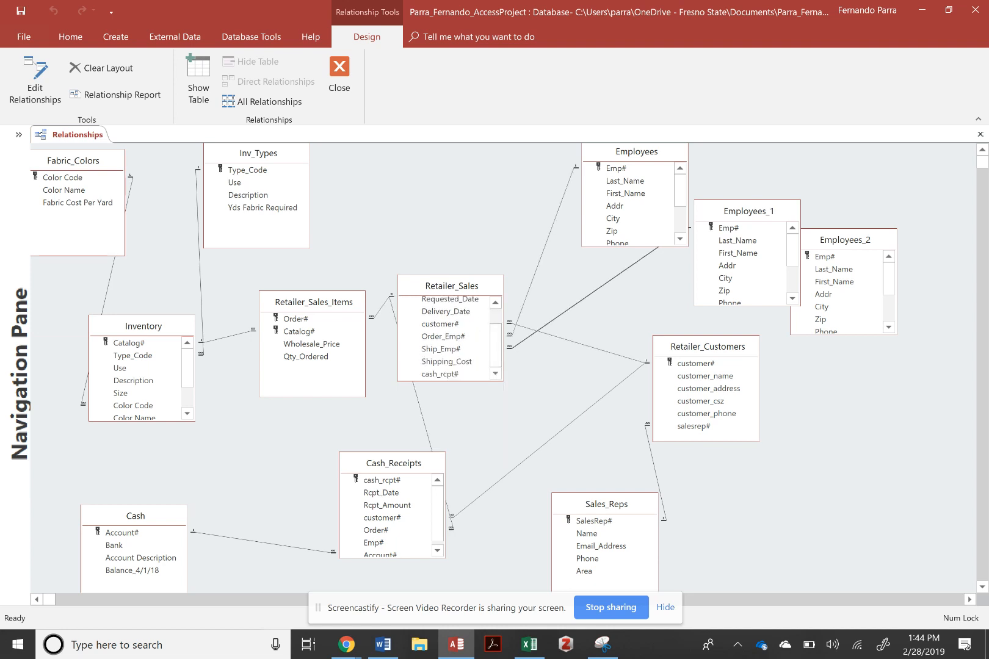
Move Employees_2 to the right of Retailer_Customers and check the link between Employees and Cash_Receipts in the Lucidchart diagram.
left_click_drag(844, 240, 836, 387)
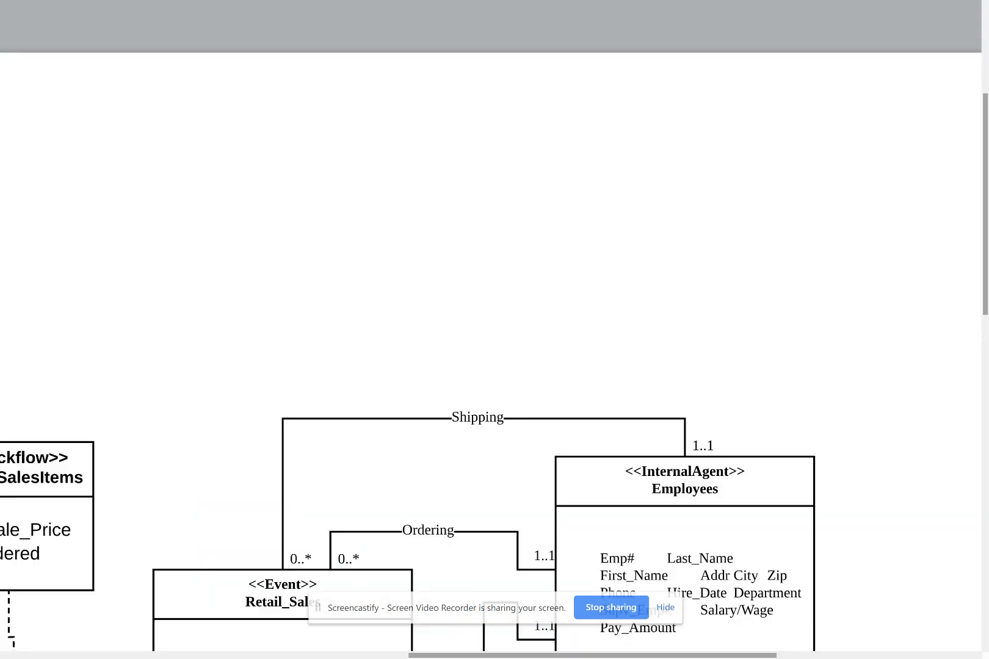
scroll(495, 329, "down", 7)
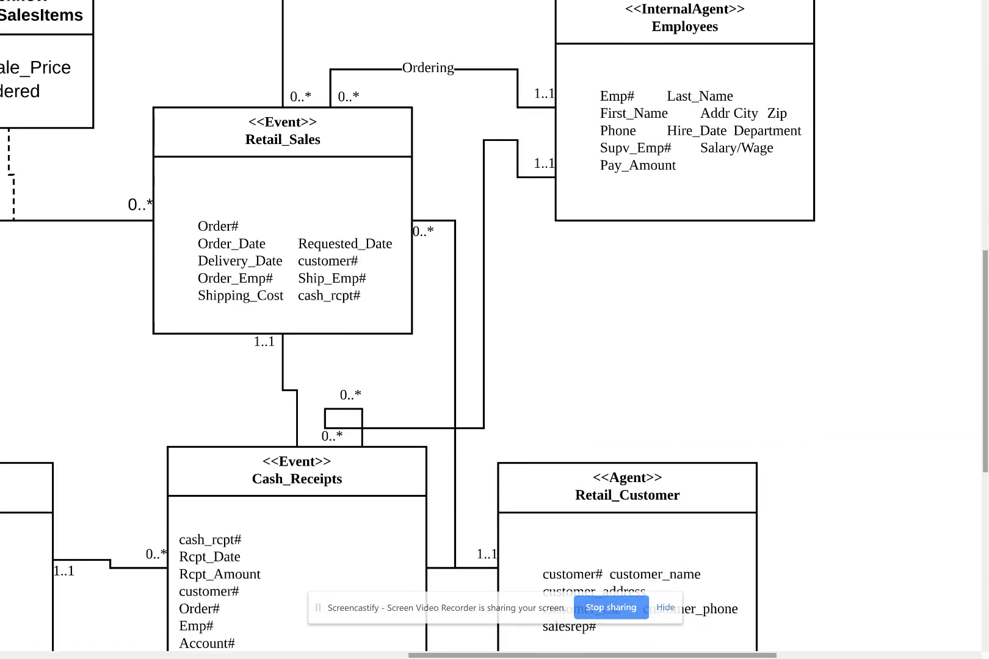
scroll(494, 330, "down", 1)
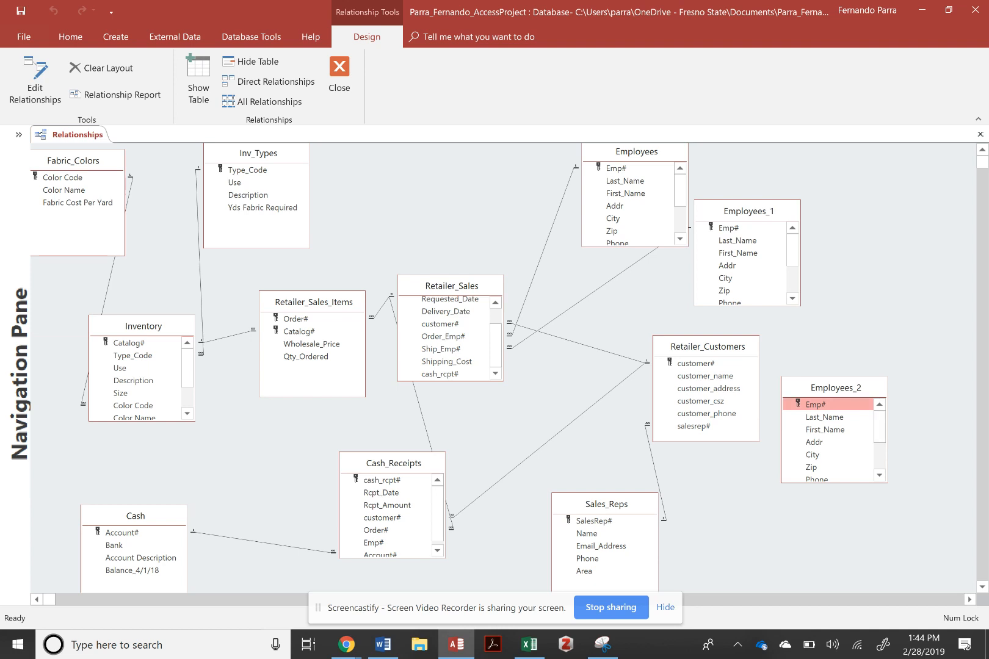
In Access, relate Emp# in Employees_2 to Emp# in Cash_Receipts with referential integrity enforced.
left_click_drag(815, 404, 375, 540)
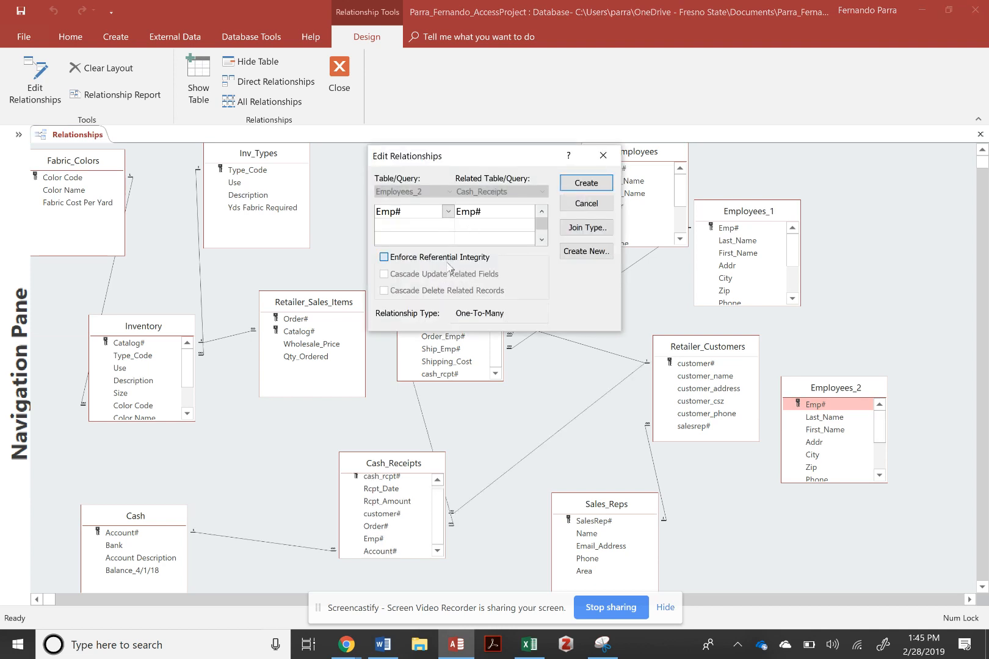
left_click(447, 260)
left_click(586, 183)
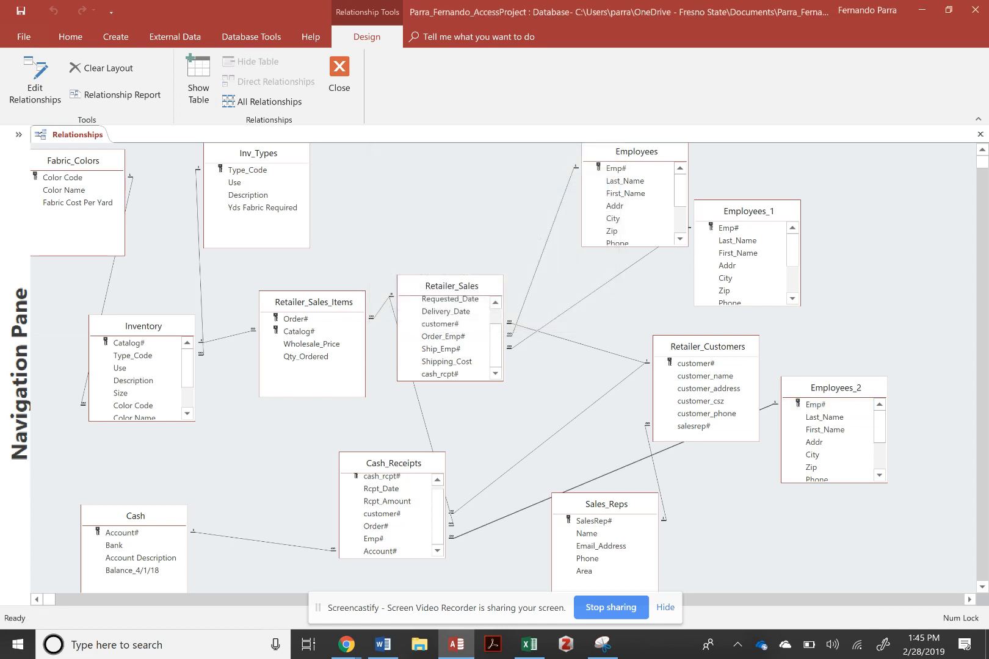